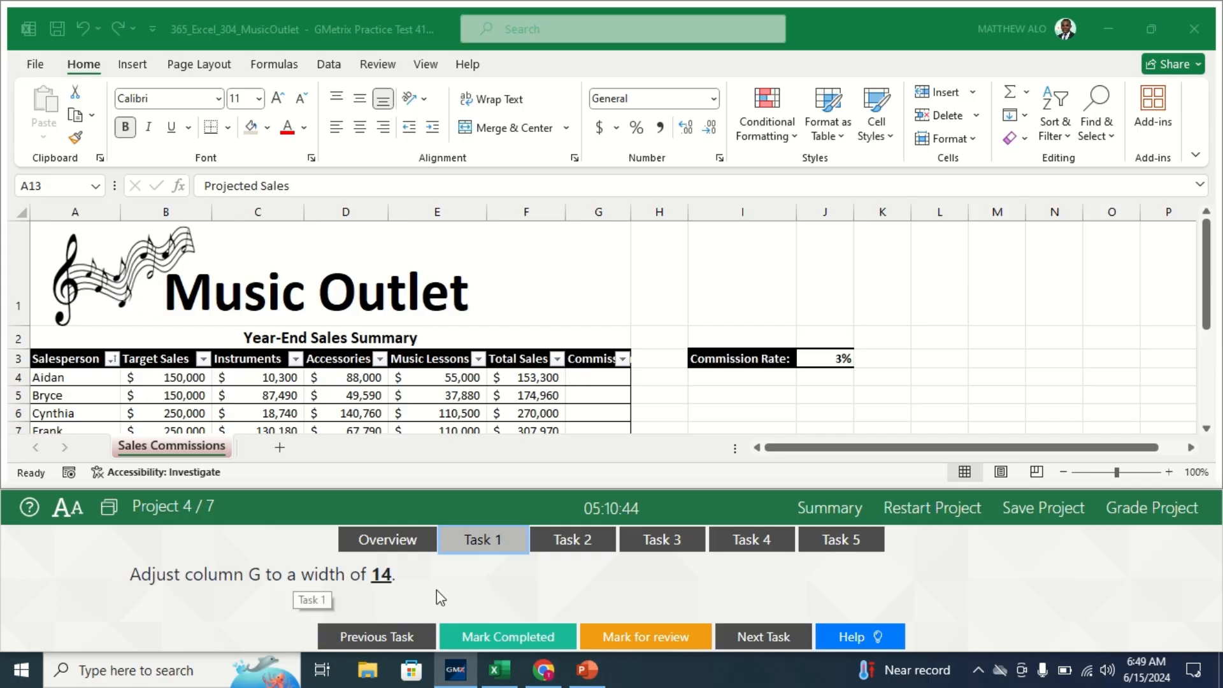
Set the width of column G to 14 and mark Task 1 completed.
{"action": "left_click", "coordinate": [595, 206]}
{"action": "left_click", "coordinate": [595, 210]}
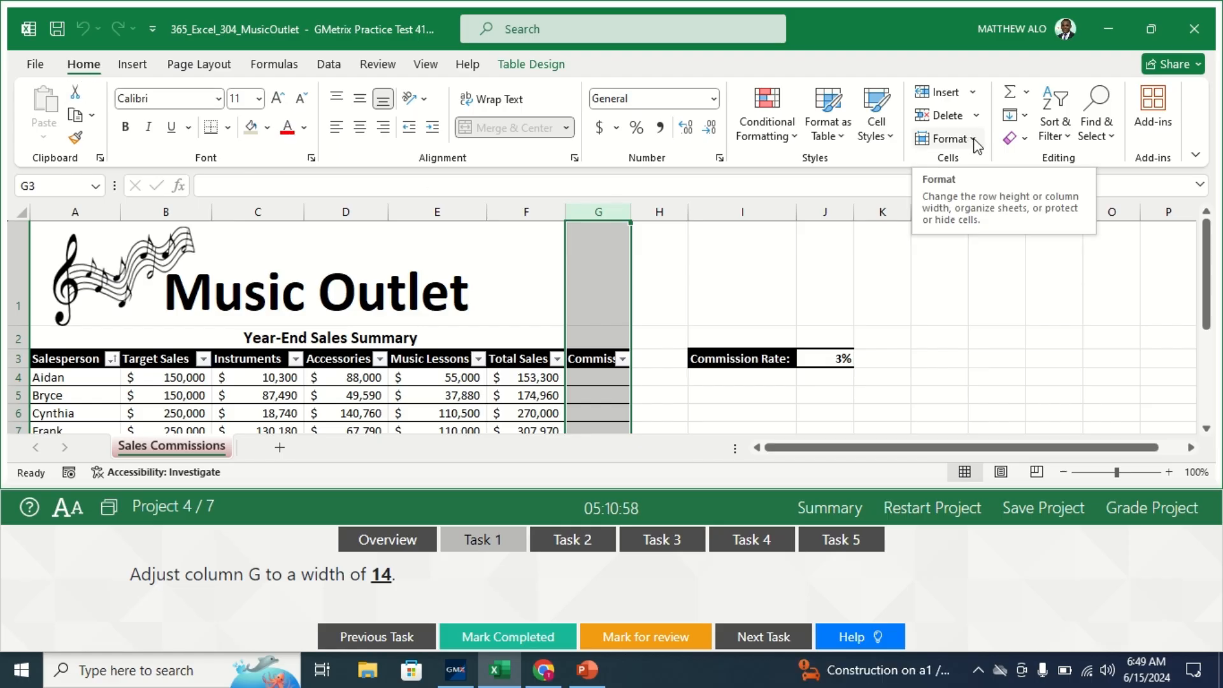
{"action": "left_click", "coordinate": [977, 143]}
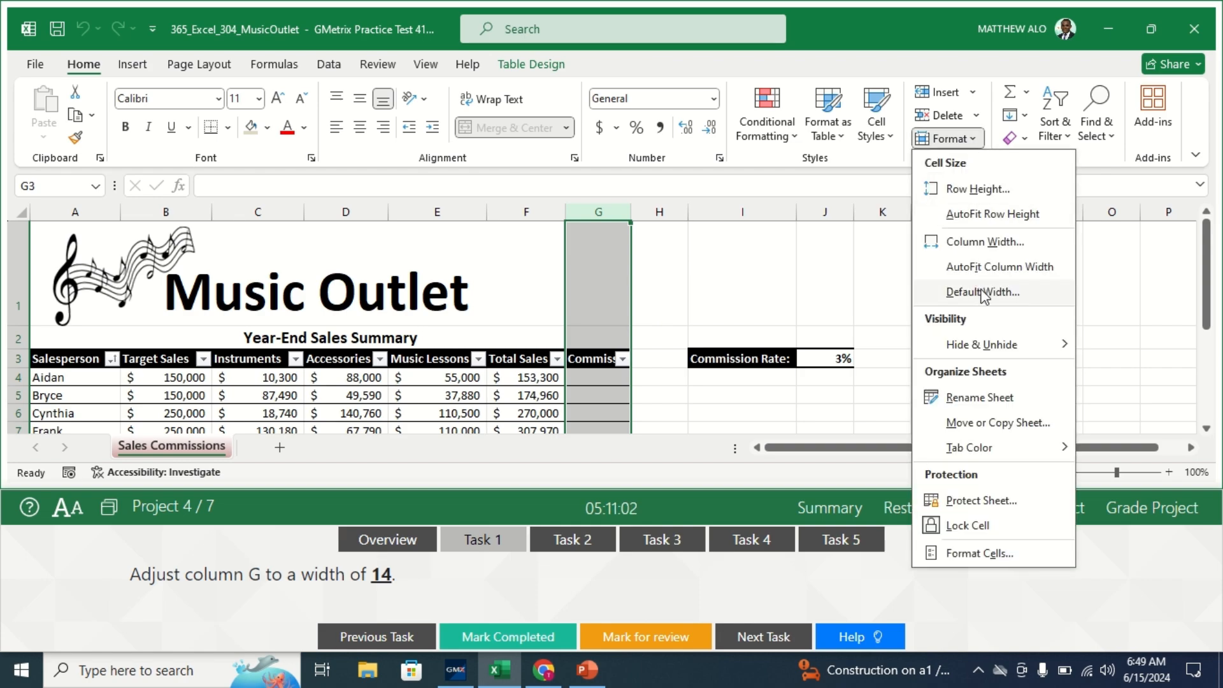
{"action": "left_click", "coordinate": [973, 245]}
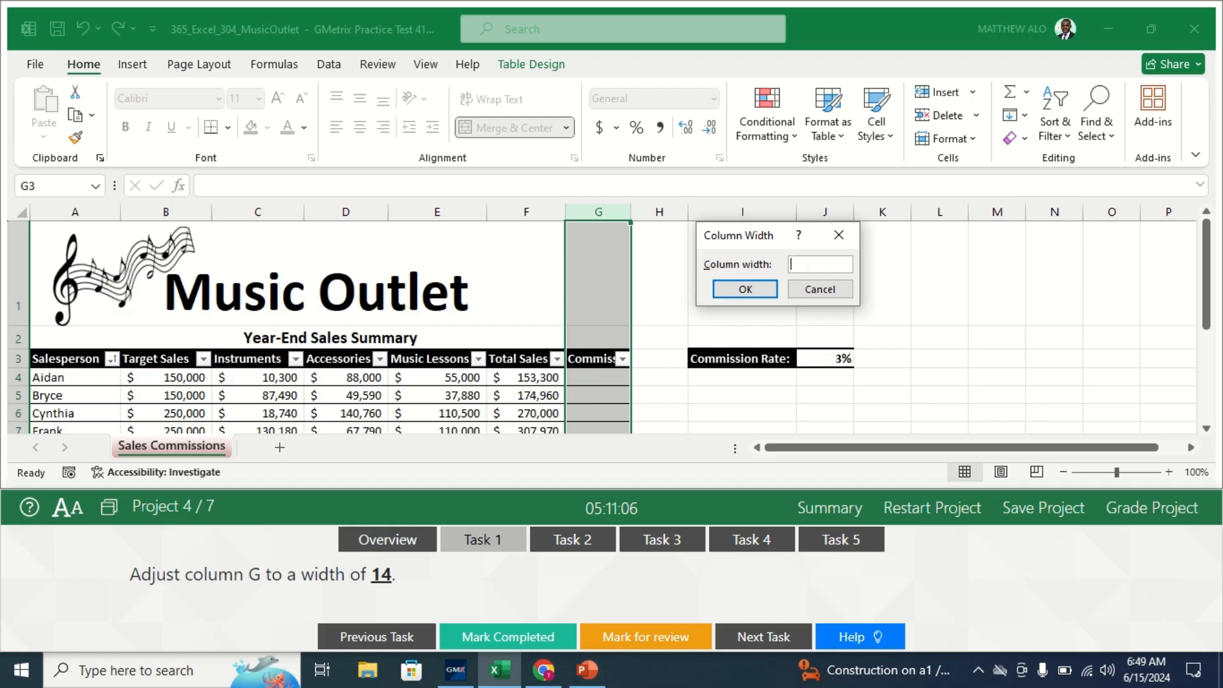
{"action": "type", "text": "14"}
{"action": "left_click", "coordinate": [745, 291]}
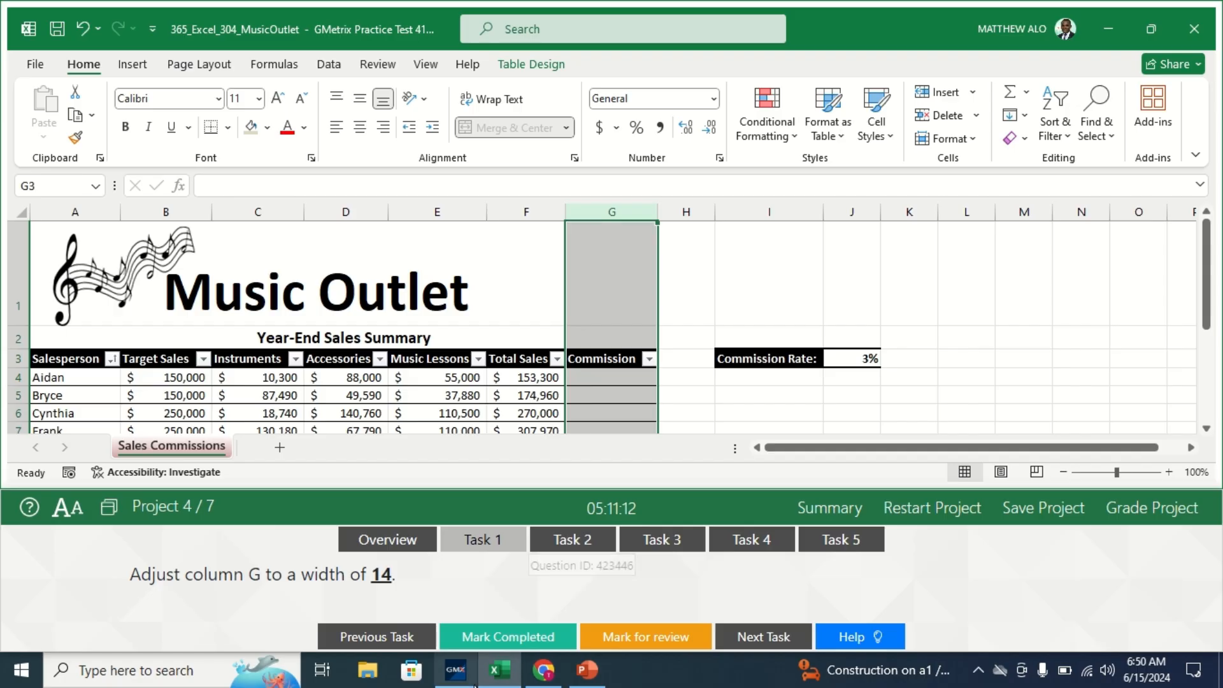
{"action": "left_click", "coordinate": [490, 641]}
{"action": "left_click", "coordinate": [490, 642]}
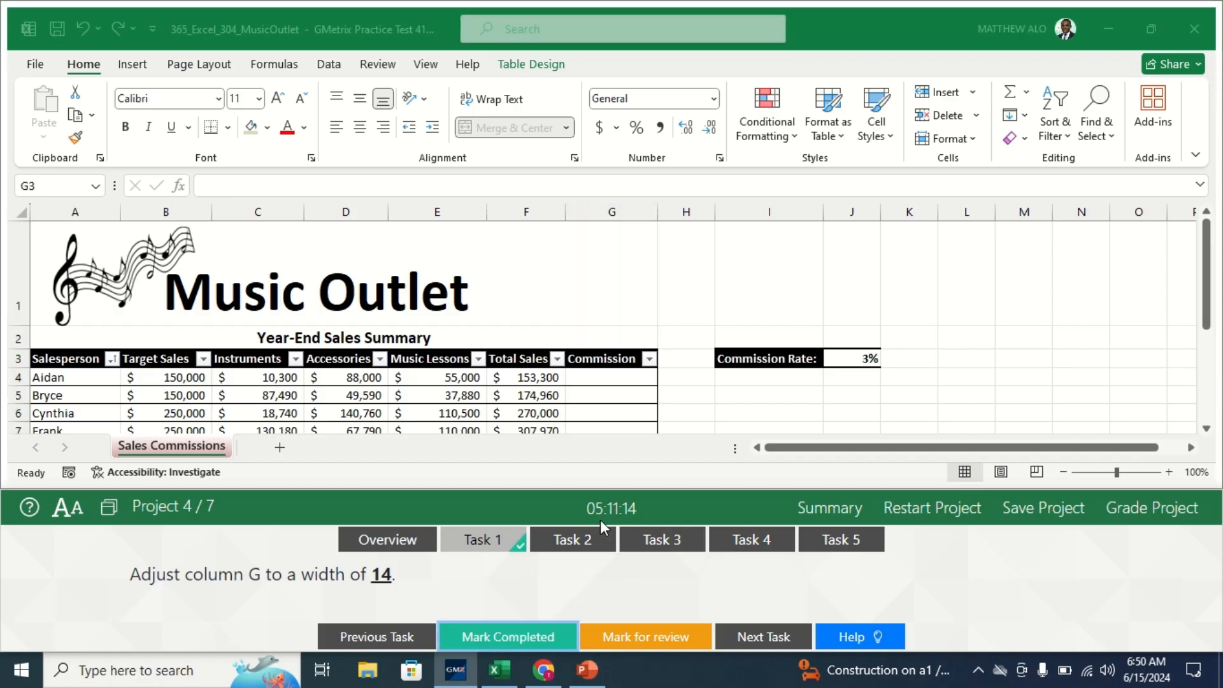
For Task 2, set the Sales Commissions worksheet's print scaling to Fit Sheet on One Page and mark the task completed.
{"action": "left_click", "coordinate": [572, 540]}
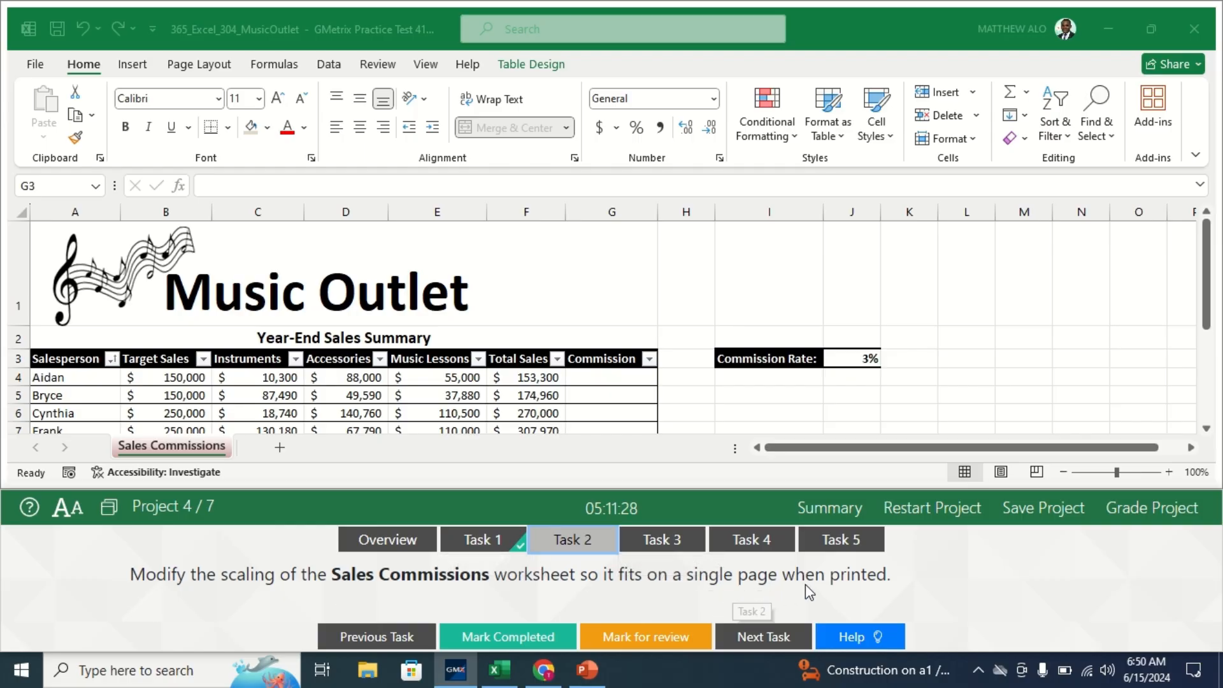
{"action": "left_click", "coordinate": [158, 443]}
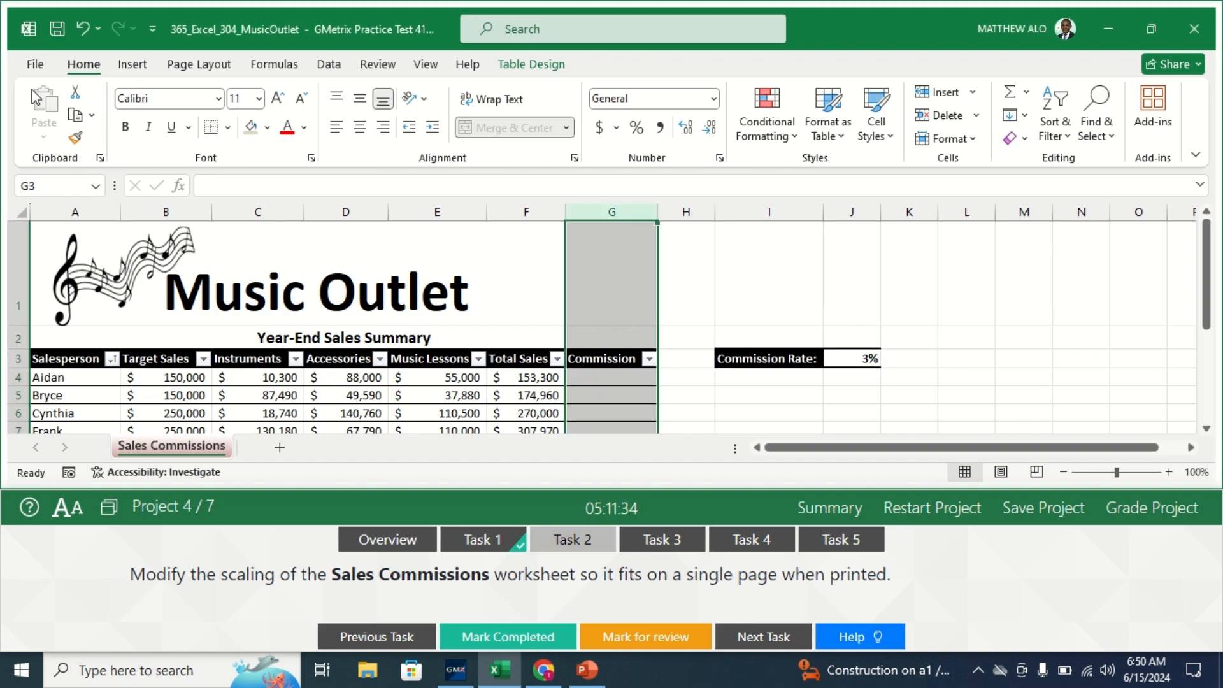
{"action": "left_click", "coordinate": [33, 66]}
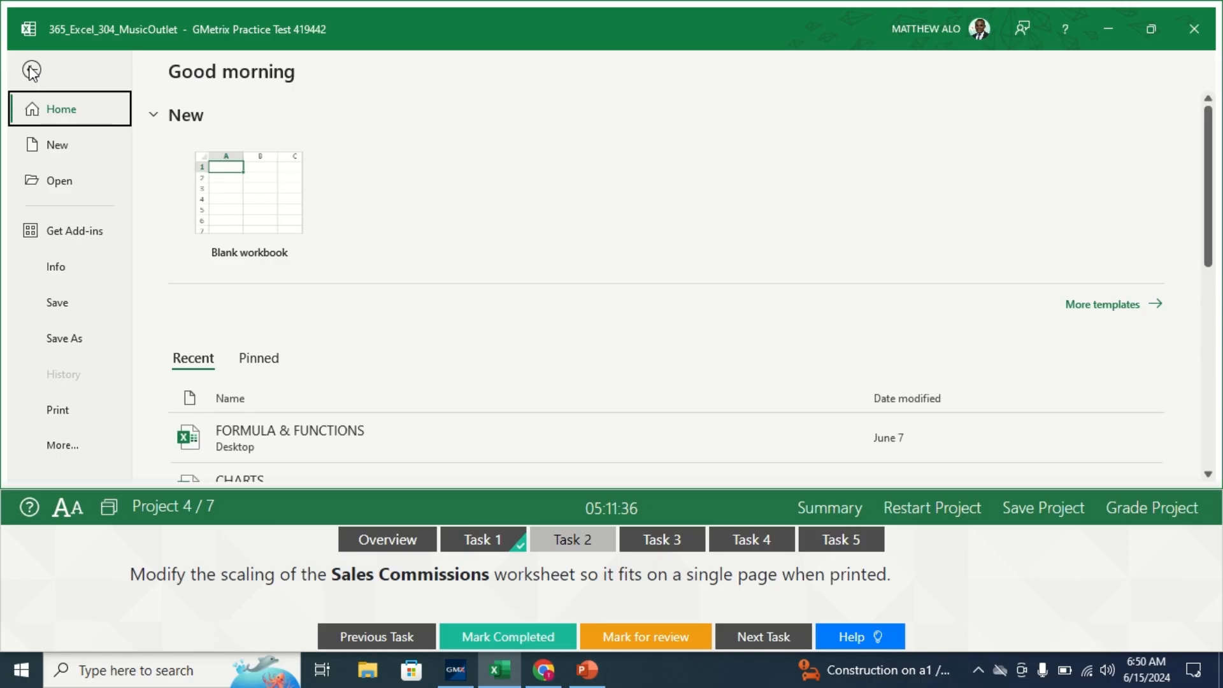
{"action": "left_click", "coordinate": [59, 413]}
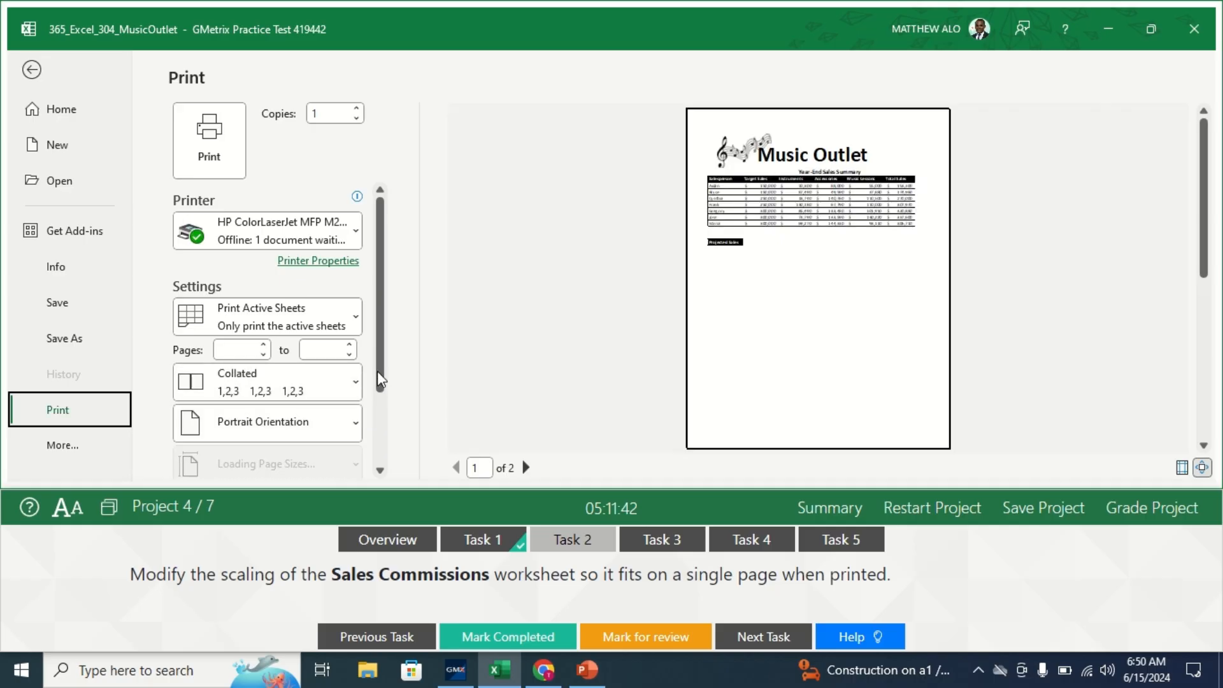
{"action": "left_click_drag", "start_coordinate": [383, 382], "coordinate": [378, 468]}
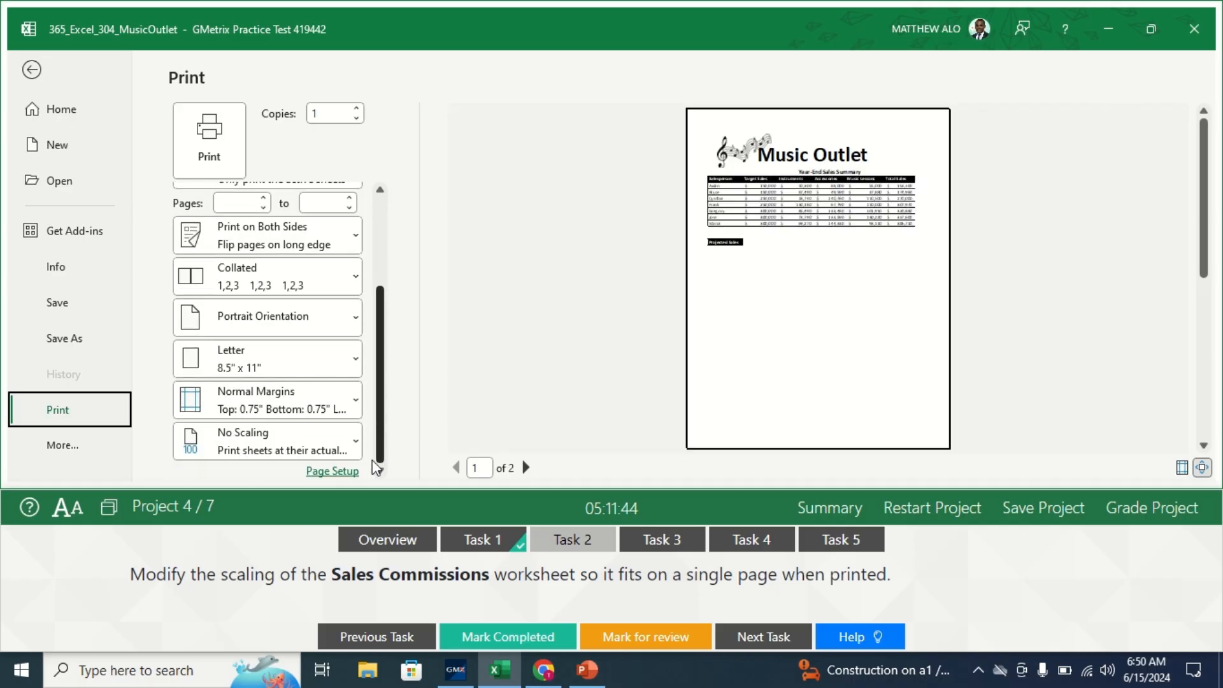
{"action": "left_click", "coordinate": [312, 451]}
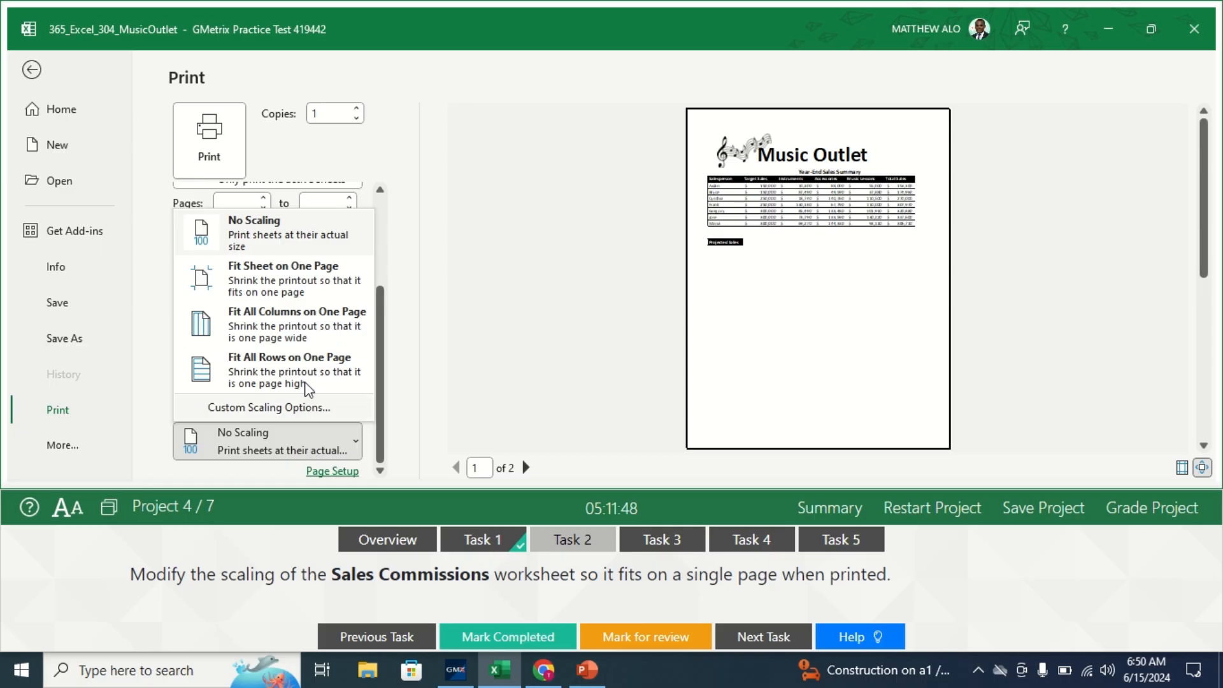
{"action": "left_click", "coordinate": [256, 281]}
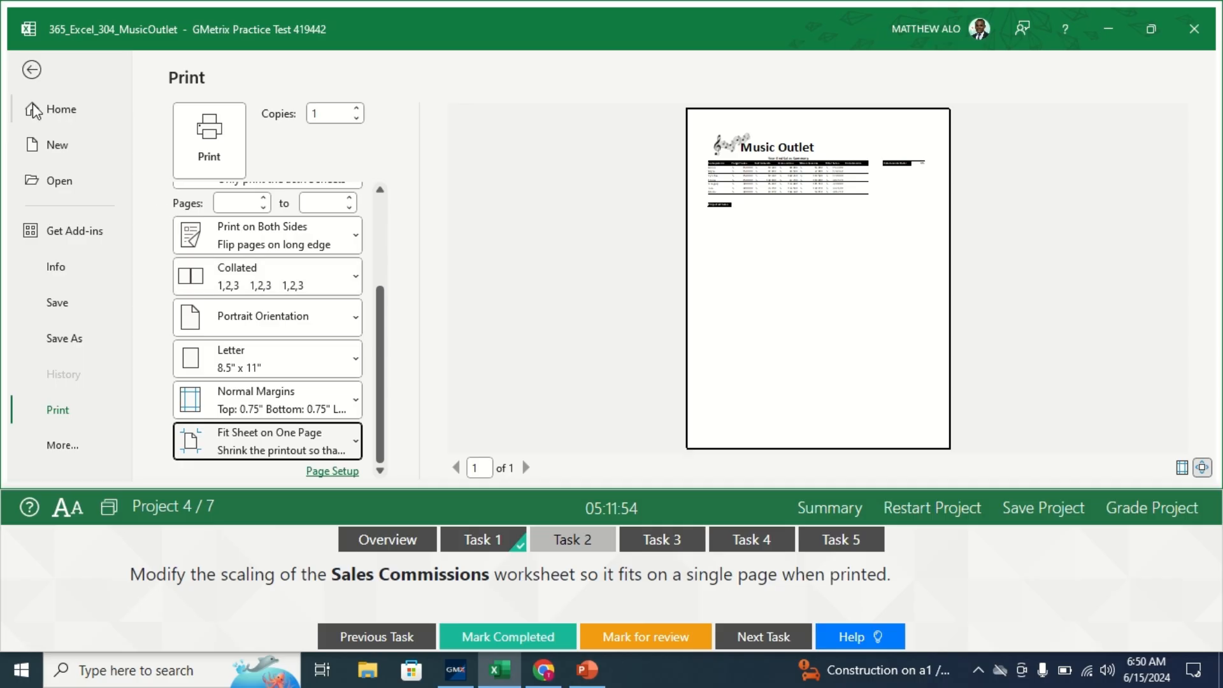
{"action": "left_click", "coordinate": [33, 72]}
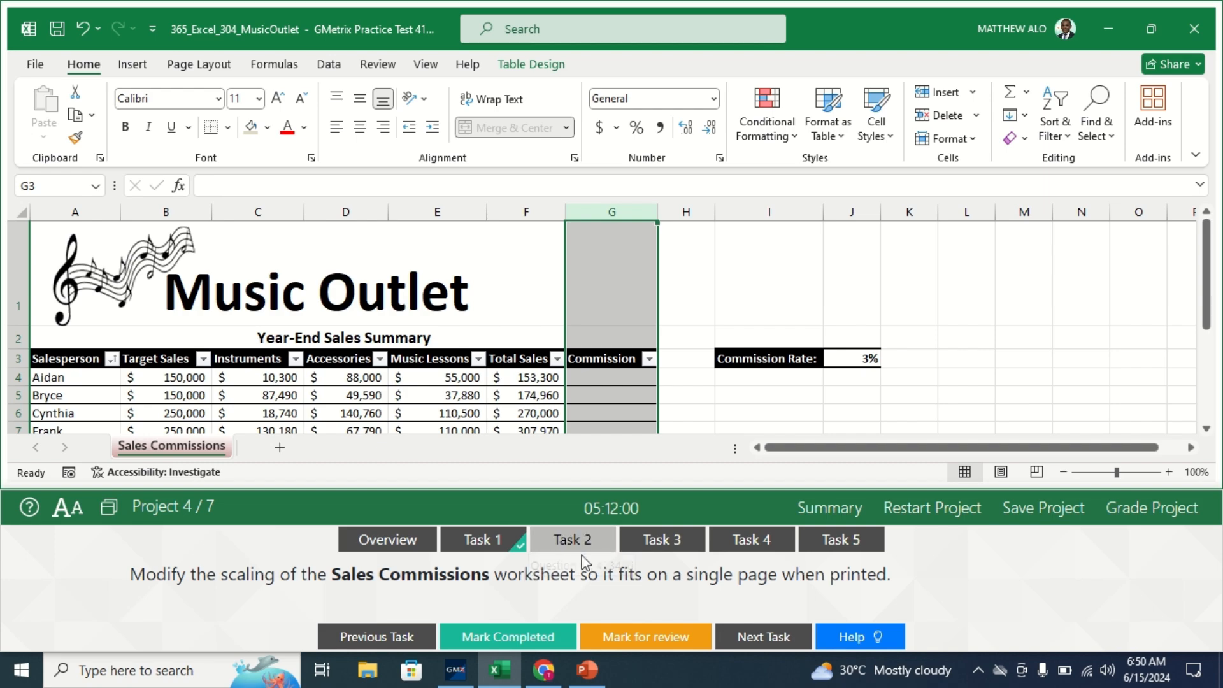
{"action": "left_click", "coordinate": [504, 640]}
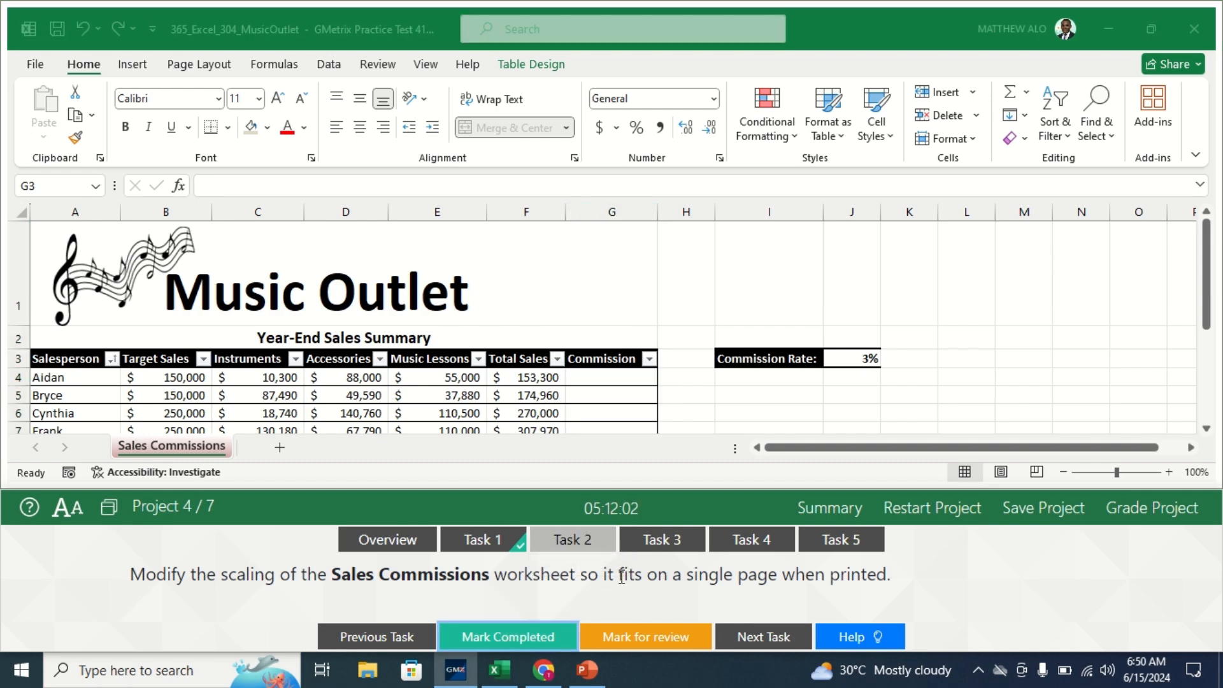
For Task 3, delete the Projected Sales cell A13 with cells shifted left, and mark the task completed.
{"action": "left_click", "coordinate": [660, 545]}
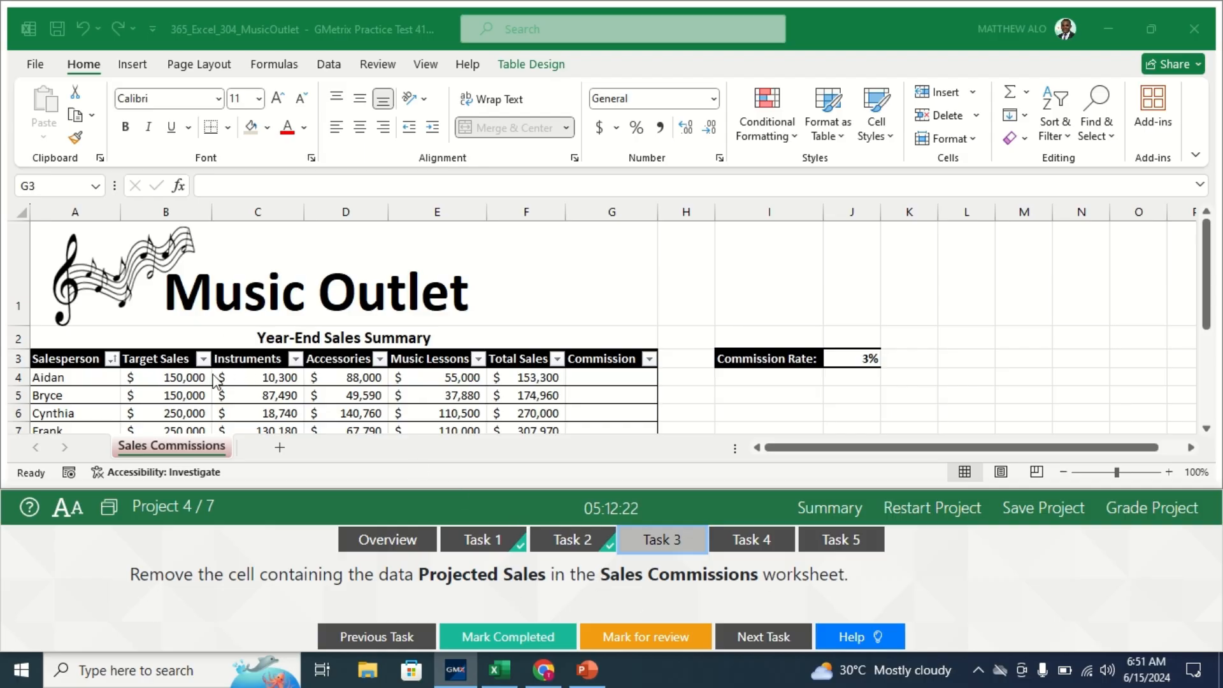
{"action": "left_click", "coordinate": [157, 395]}
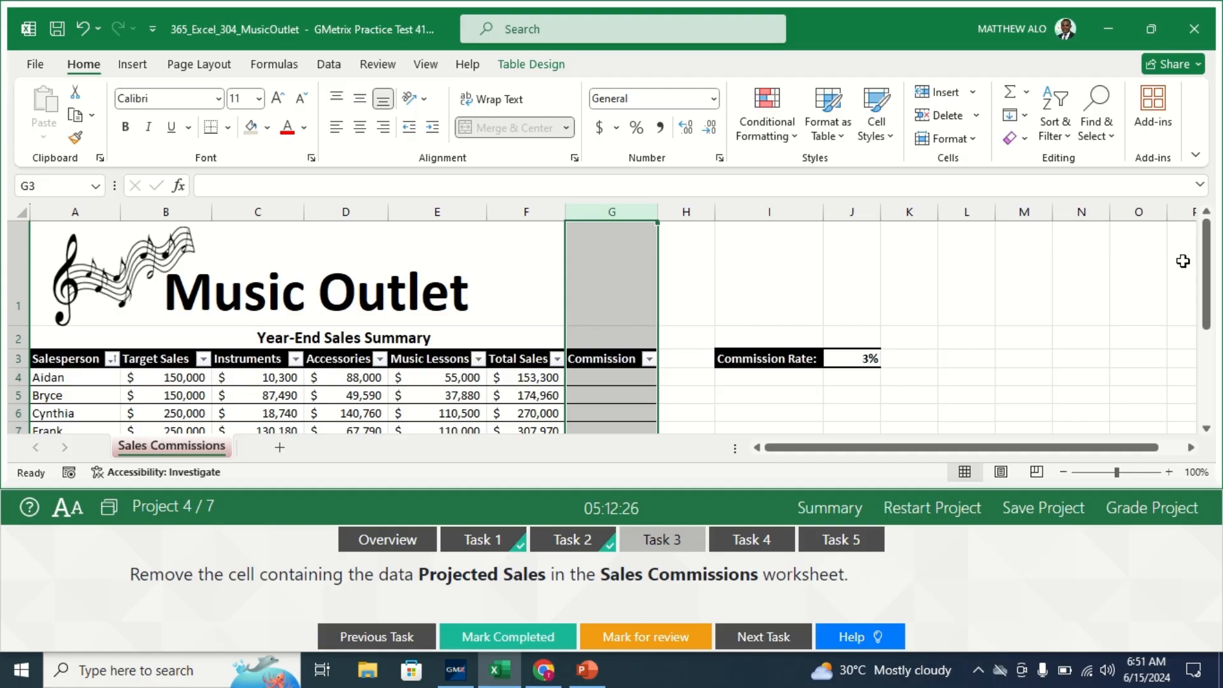
{"action": "left_click_drag", "start_coordinate": [1208, 289], "coordinate": [1210, 317]}
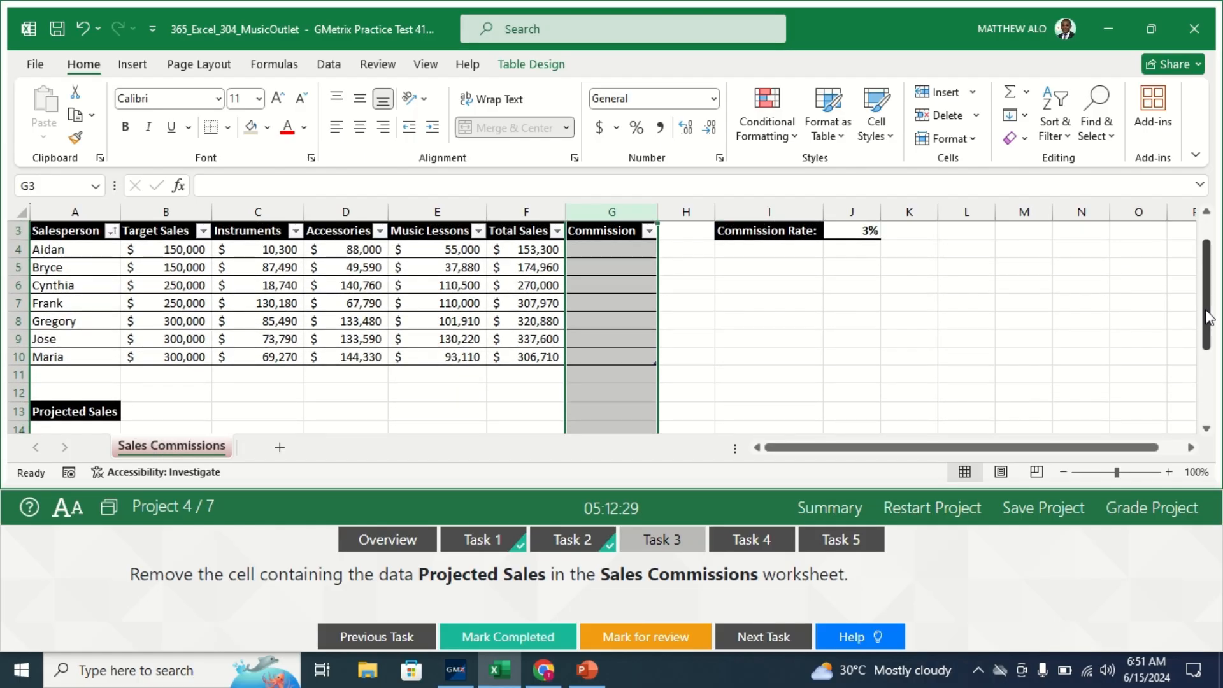
{"action": "left_click", "coordinate": [95, 411]}
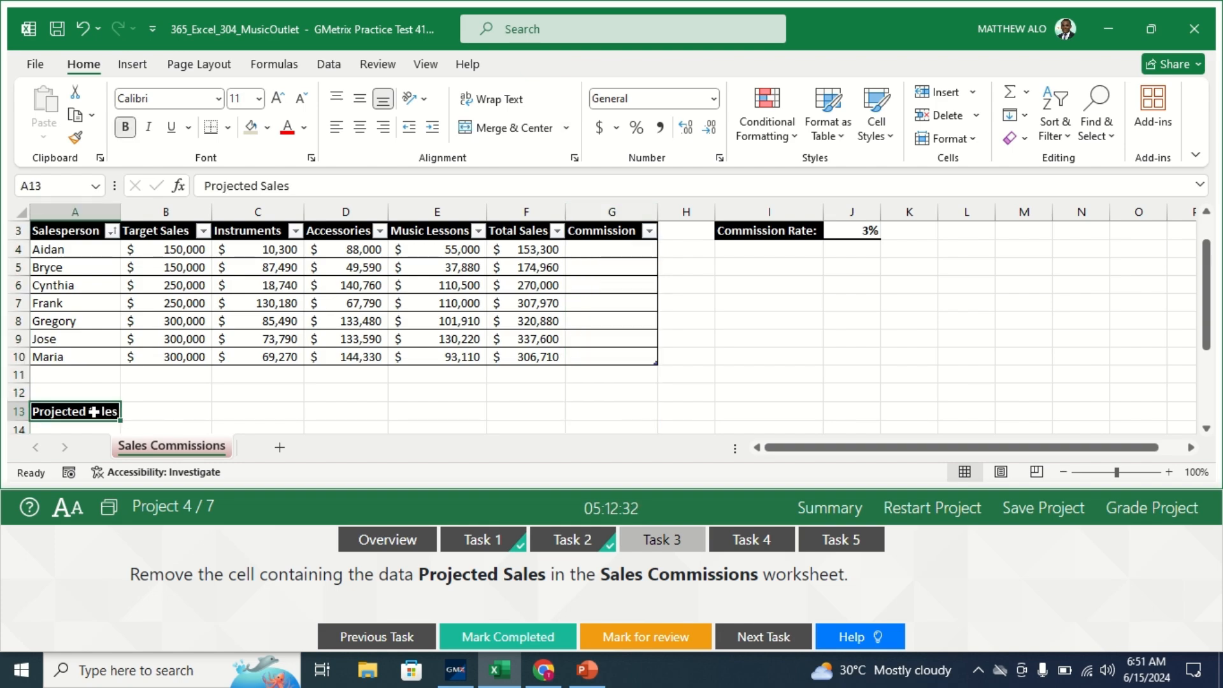
{"action": "right_click", "coordinate": [94, 411]}
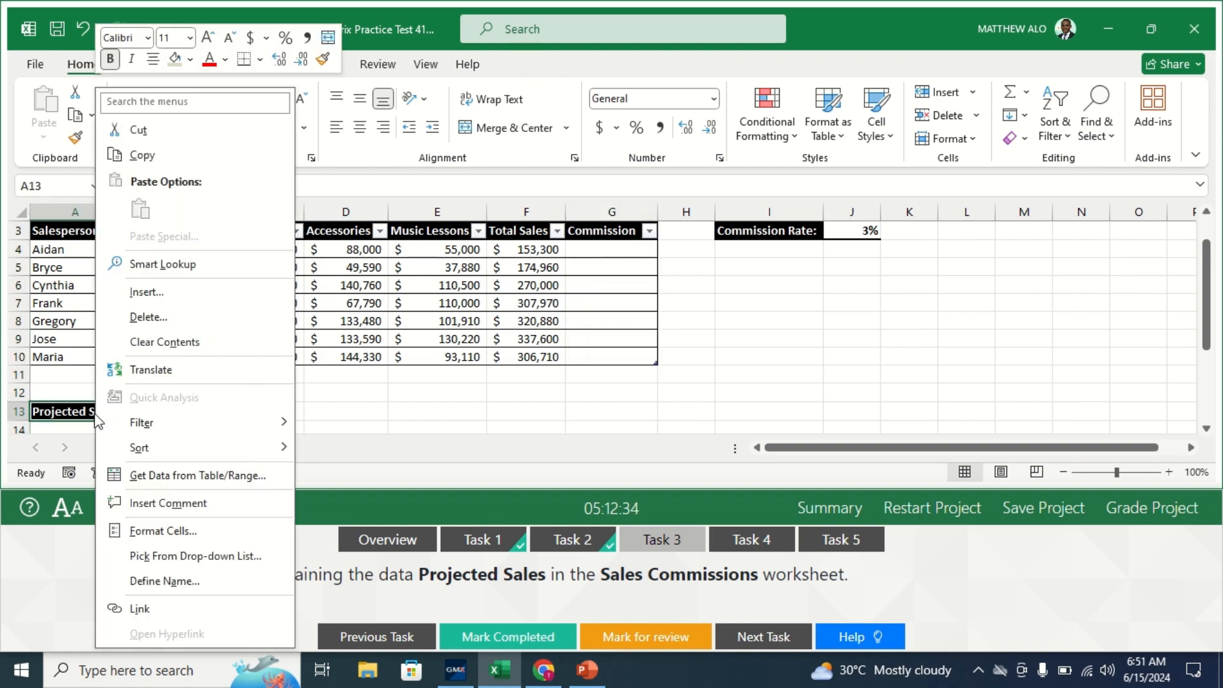
{"action": "left_click", "coordinate": [82, 414]}
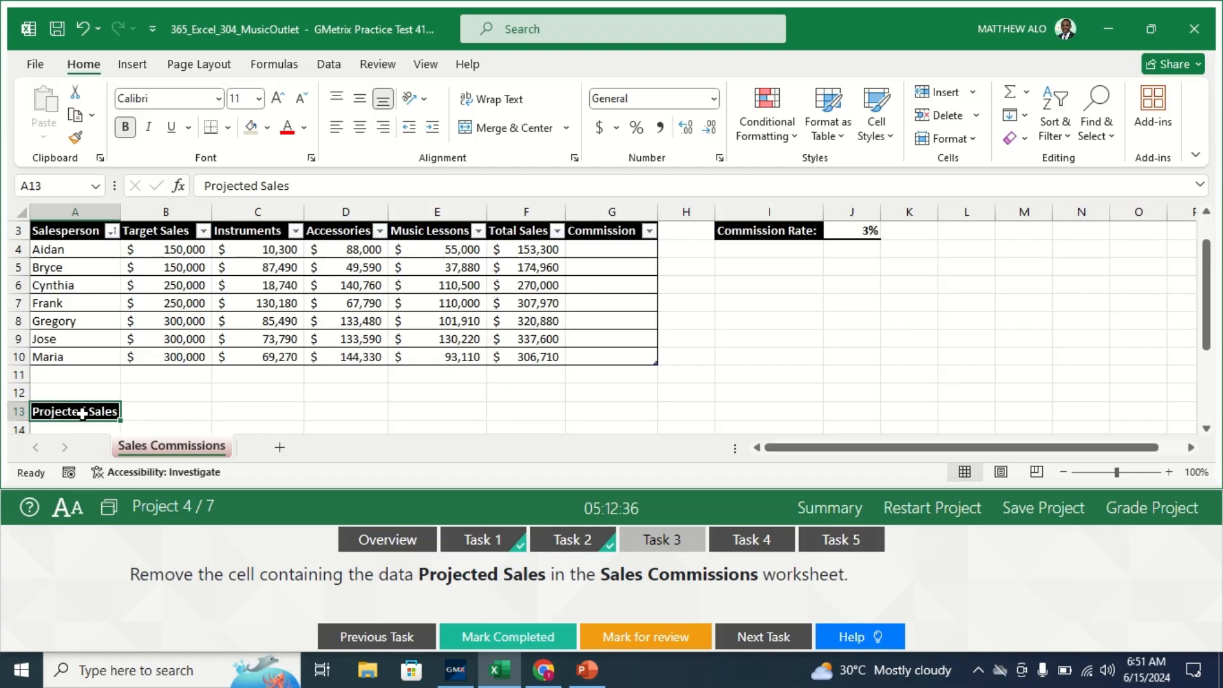
{"action": "right_click", "coordinate": [83, 414]}
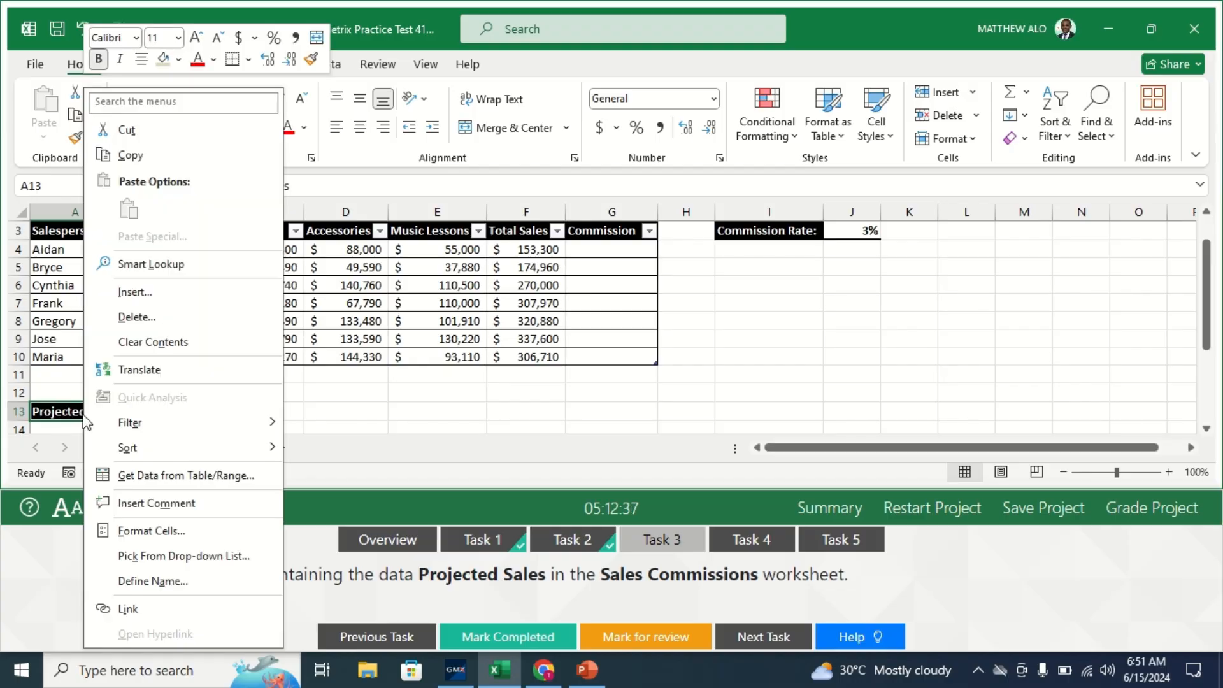
{"action": "left_click", "coordinate": [130, 318]}
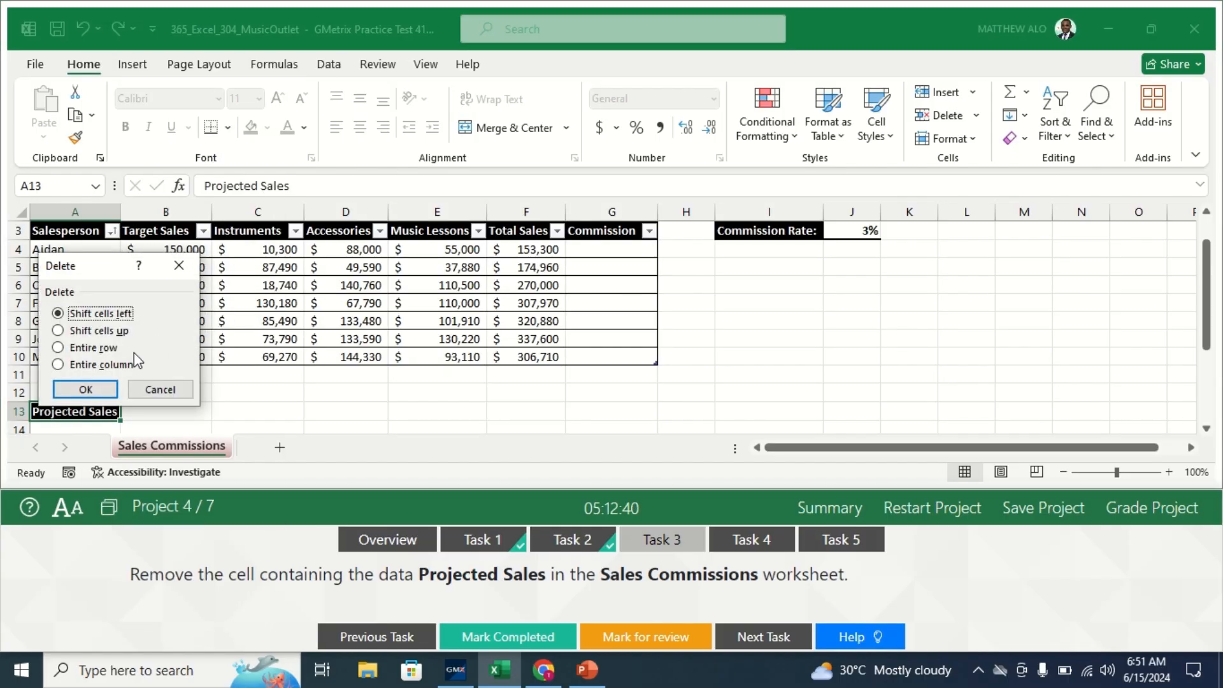
{"action": "left_click", "coordinate": [82, 389]}
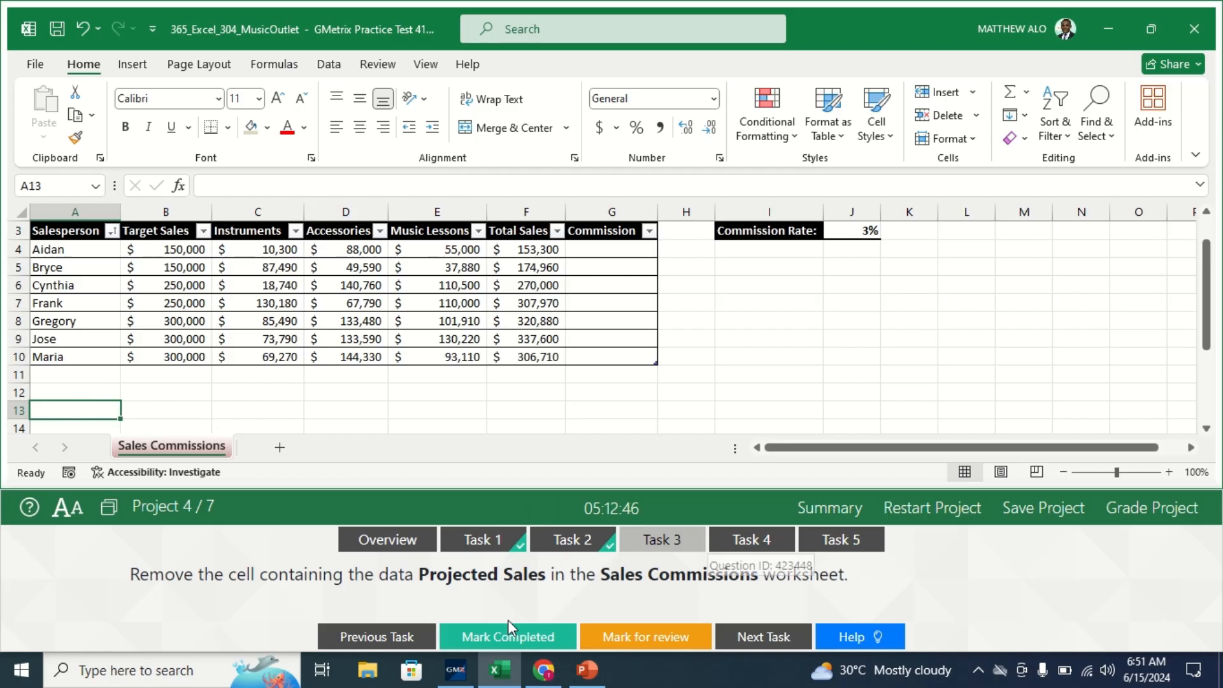
{"action": "left_click", "coordinate": [495, 634]}
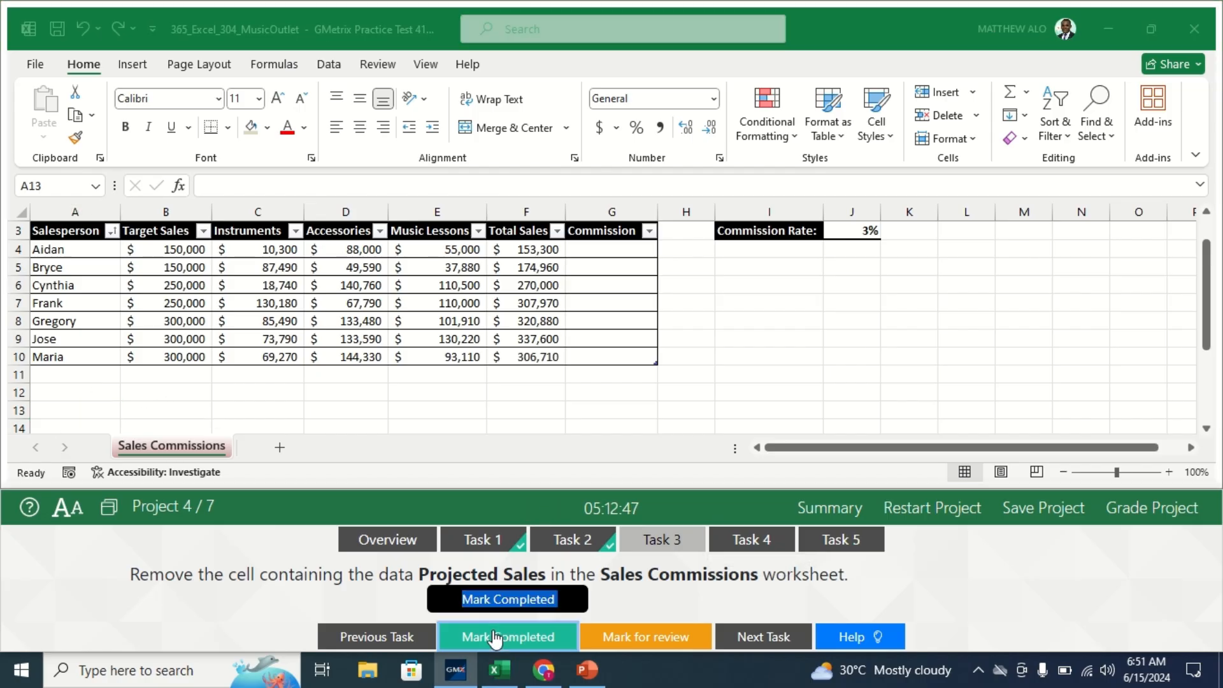
For Task 4, apply Orange Gradient Fill data bars to the Total Sales values in F4:F10 and mark the task completed.
{"action": "left_click", "coordinate": [746, 542]}
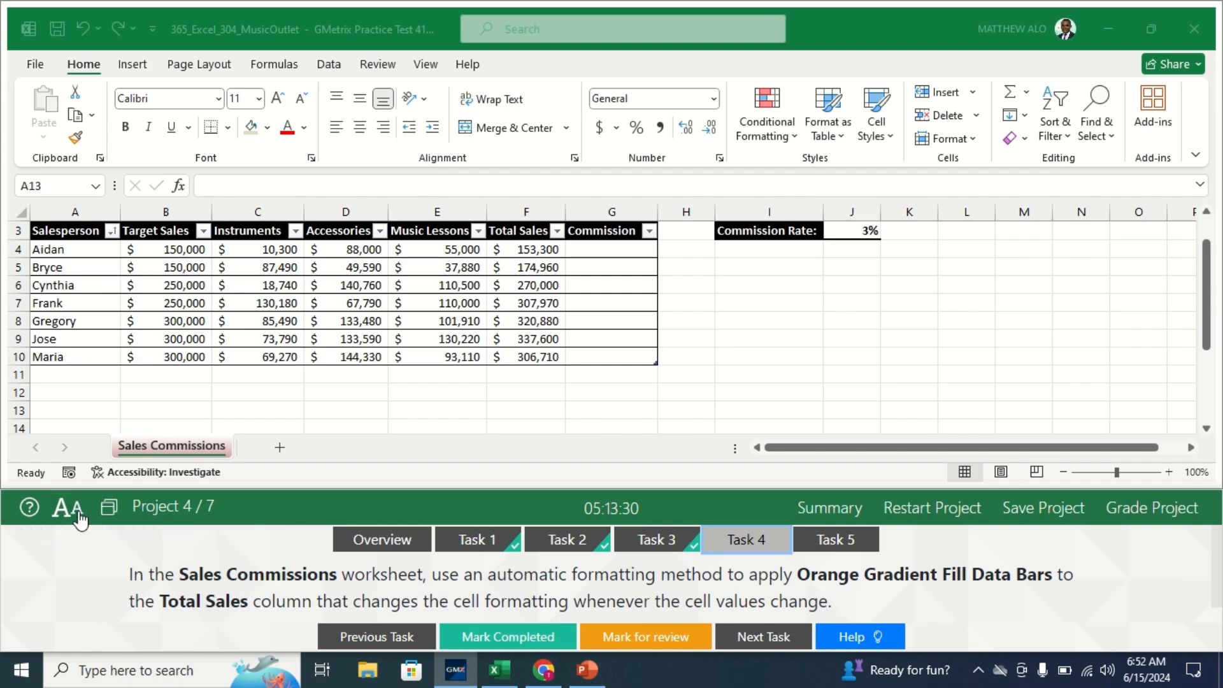
{"action": "left_click", "coordinate": [169, 444]}
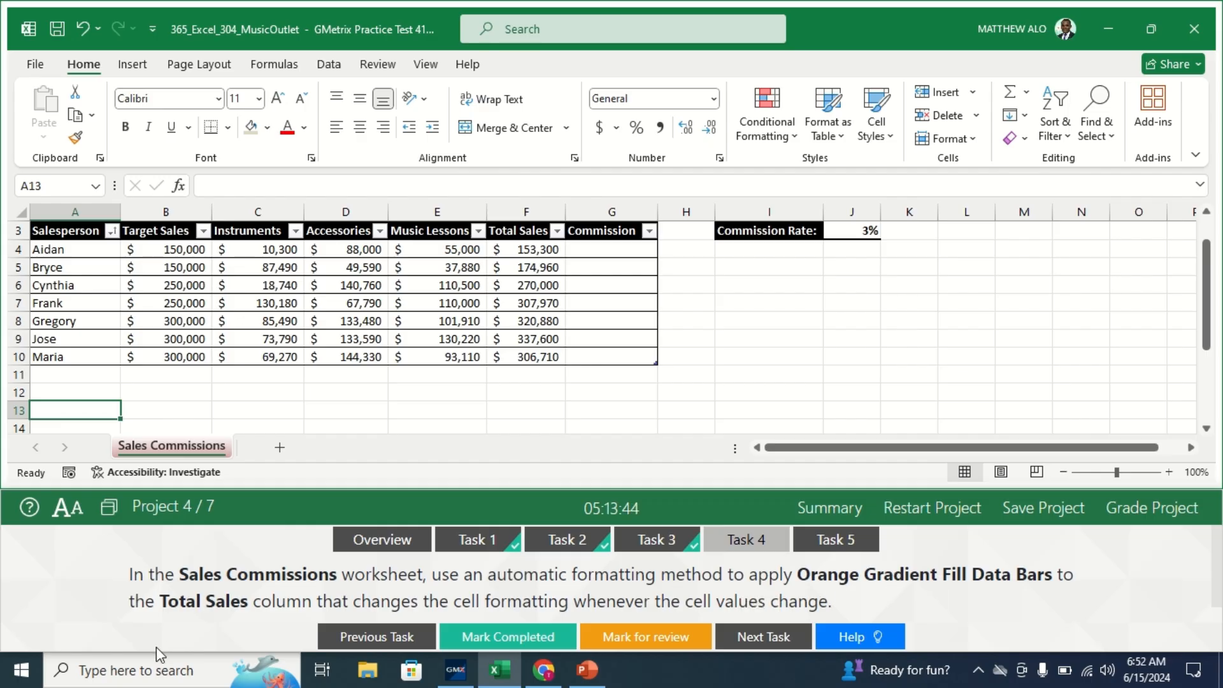
{"action": "left_click", "coordinate": [530, 250]}
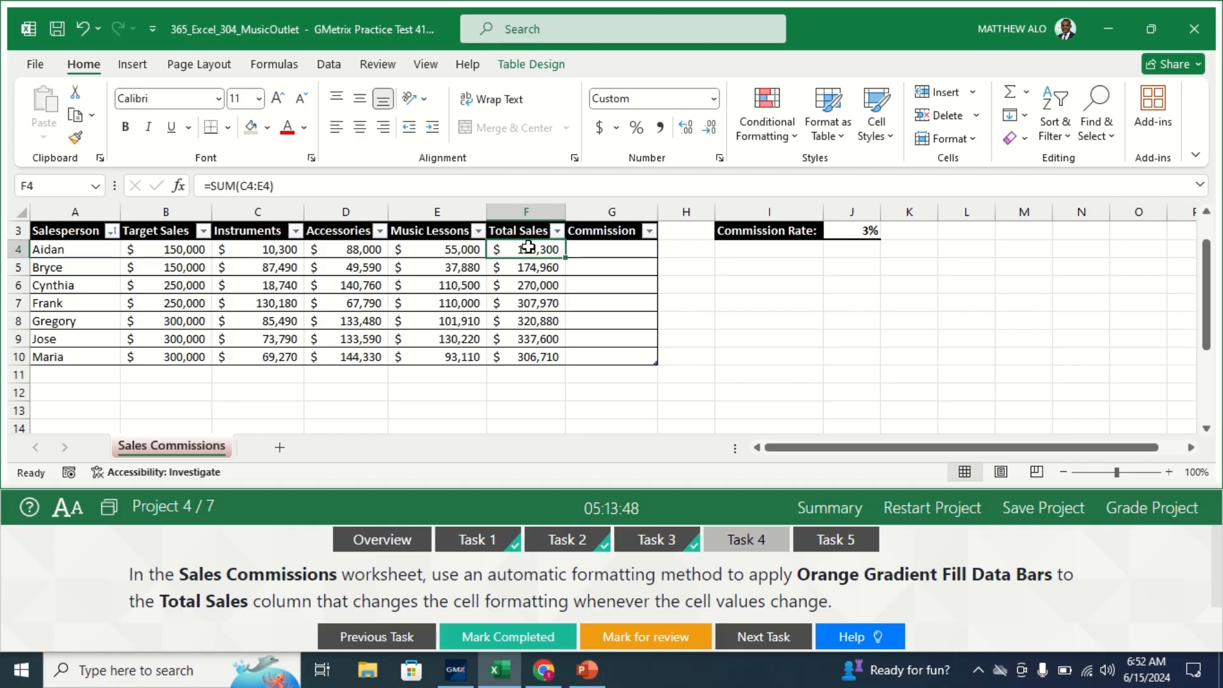
{"action": "left_click_drag", "start_coordinate": [530, 247], "coordinate": [520, 362]}
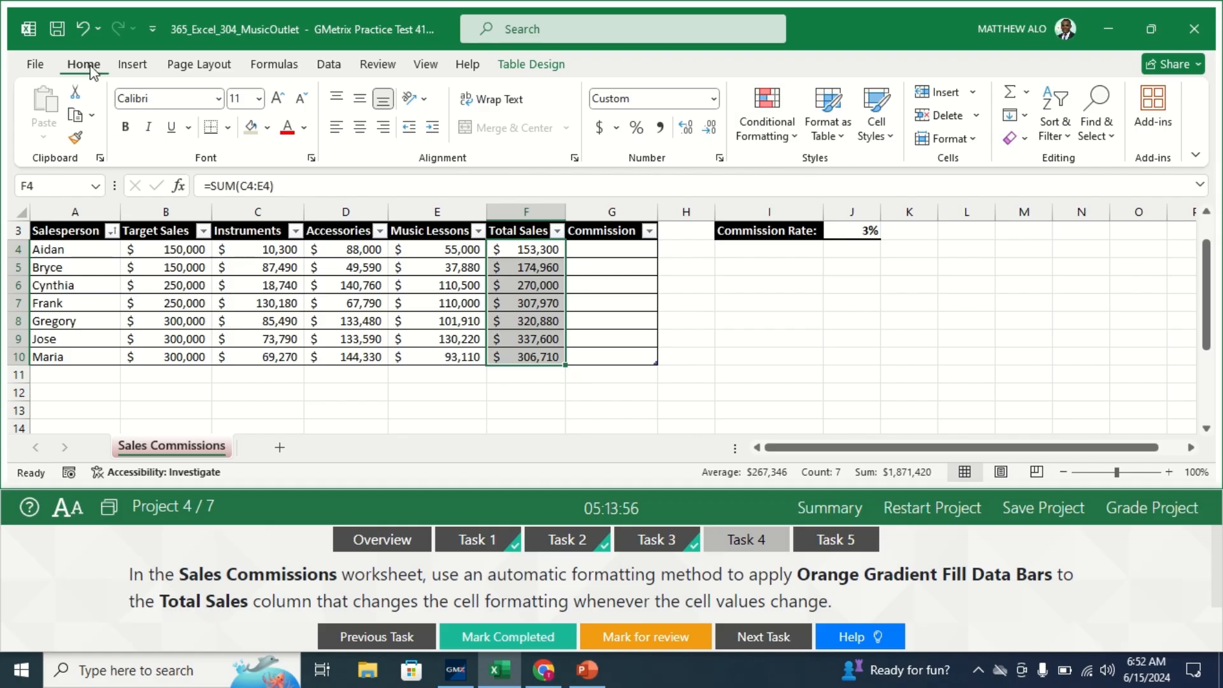
{"action": "left_click", "coordinate": [790, 134]}
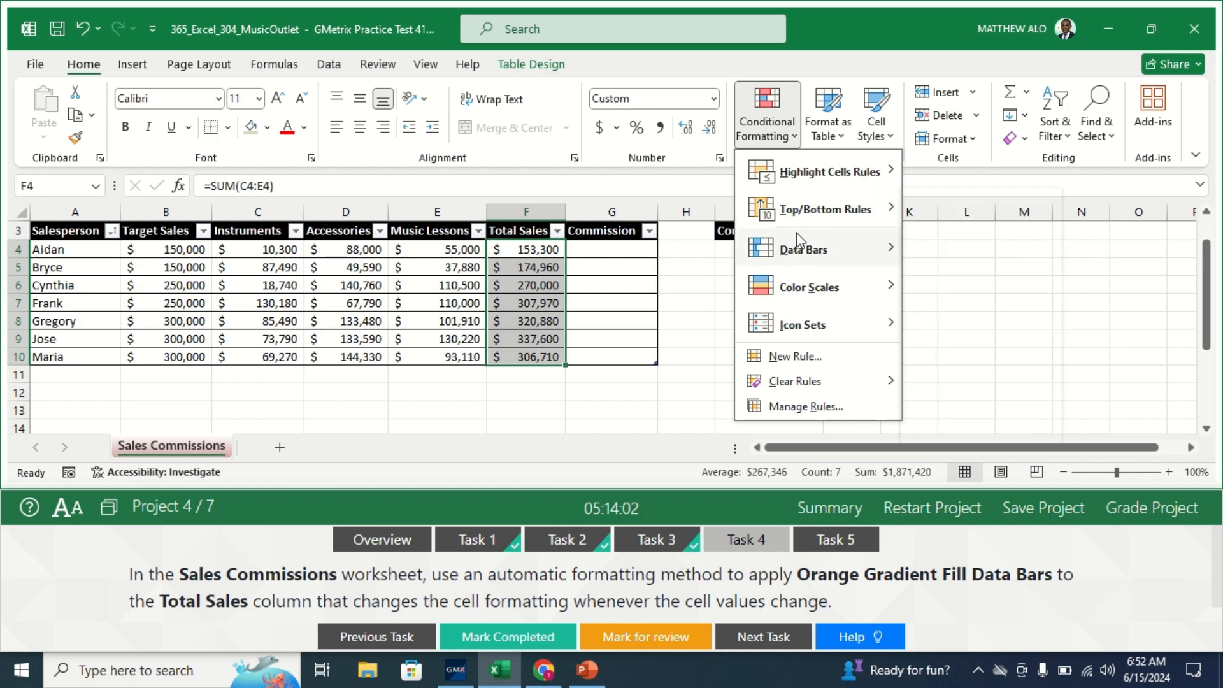
{"action": "mouse_move", "coordinate": [796, 232]}
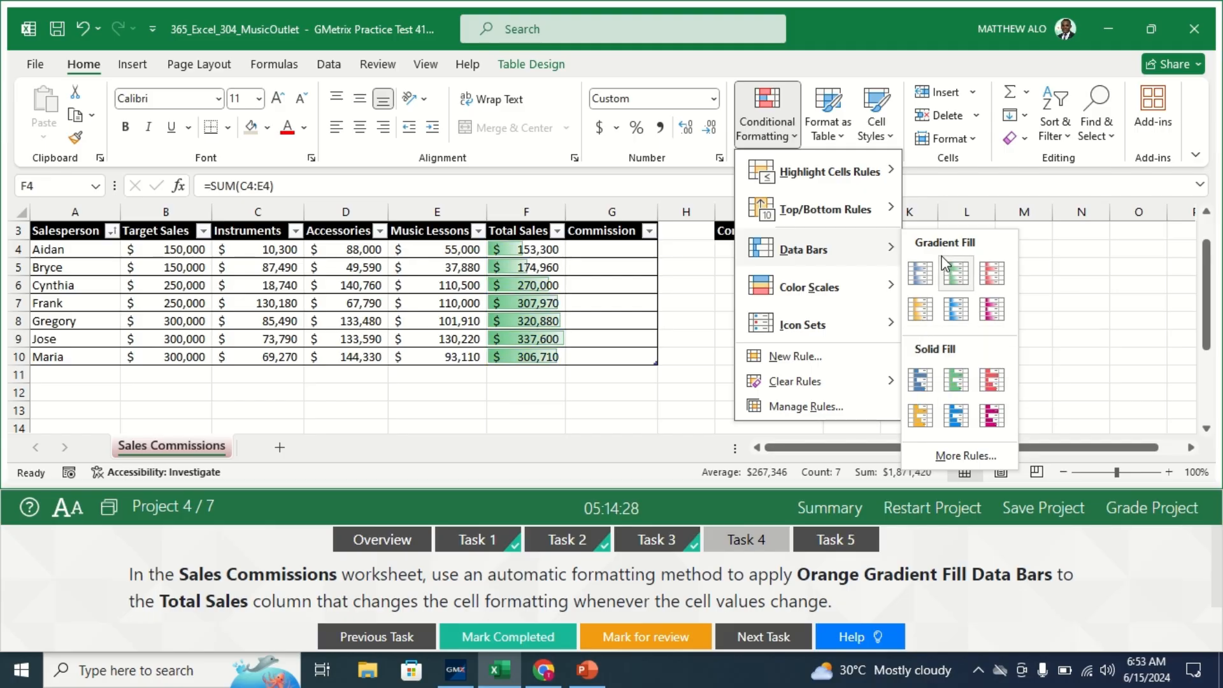
{"action": "left_click", "coordinate": [919, 316]}
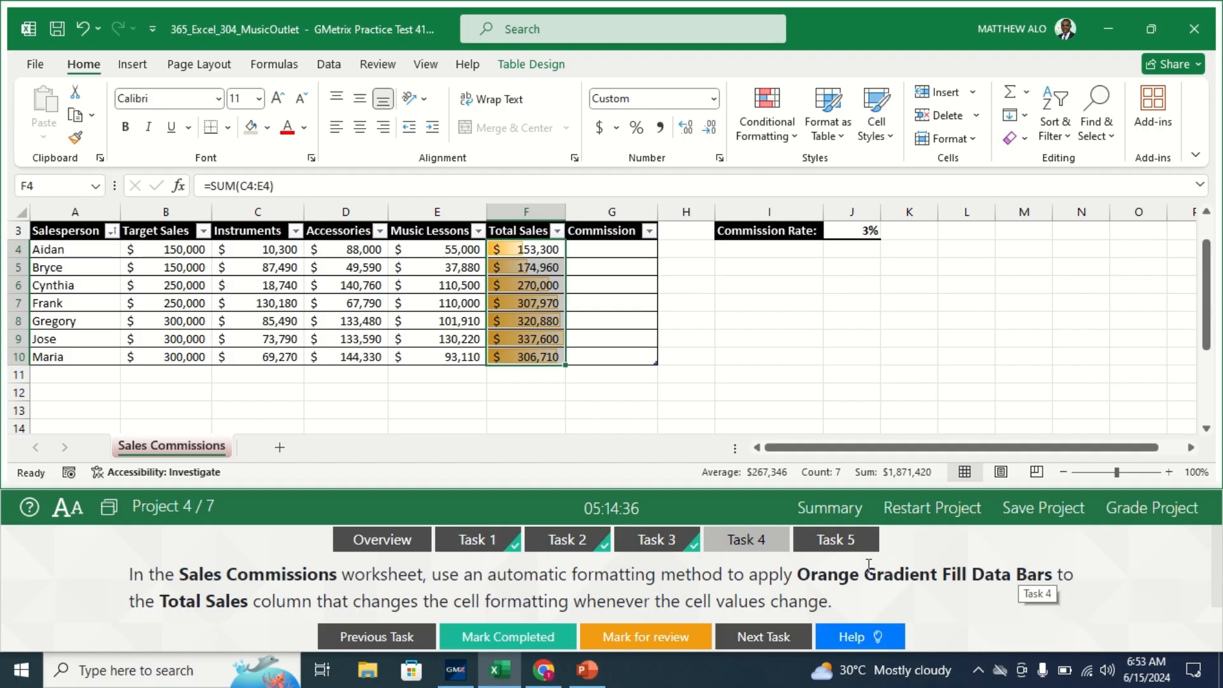
{"action": "left_click", "coordinate": [670, 282]}
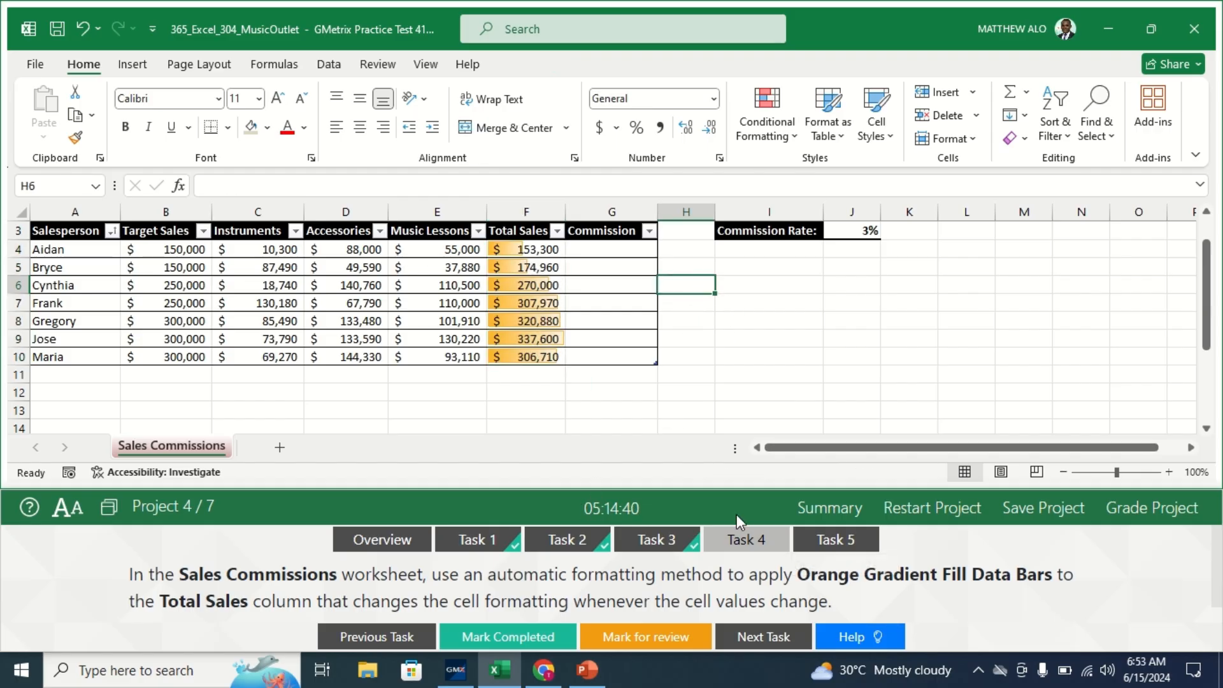
{"action": "left_click", "coordinate": [506, 637]}
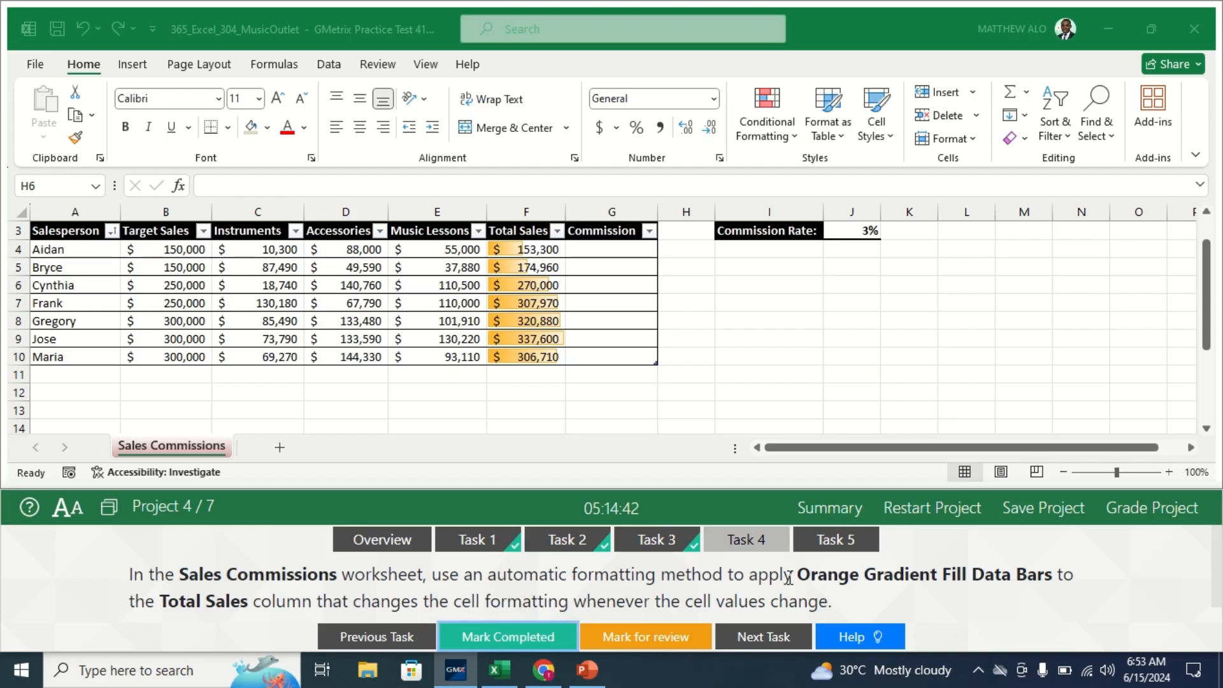
Open Task 5 and read its full instructions about the Commission column formula.
{"action": "left_click", "coordinate": [825, 548]}
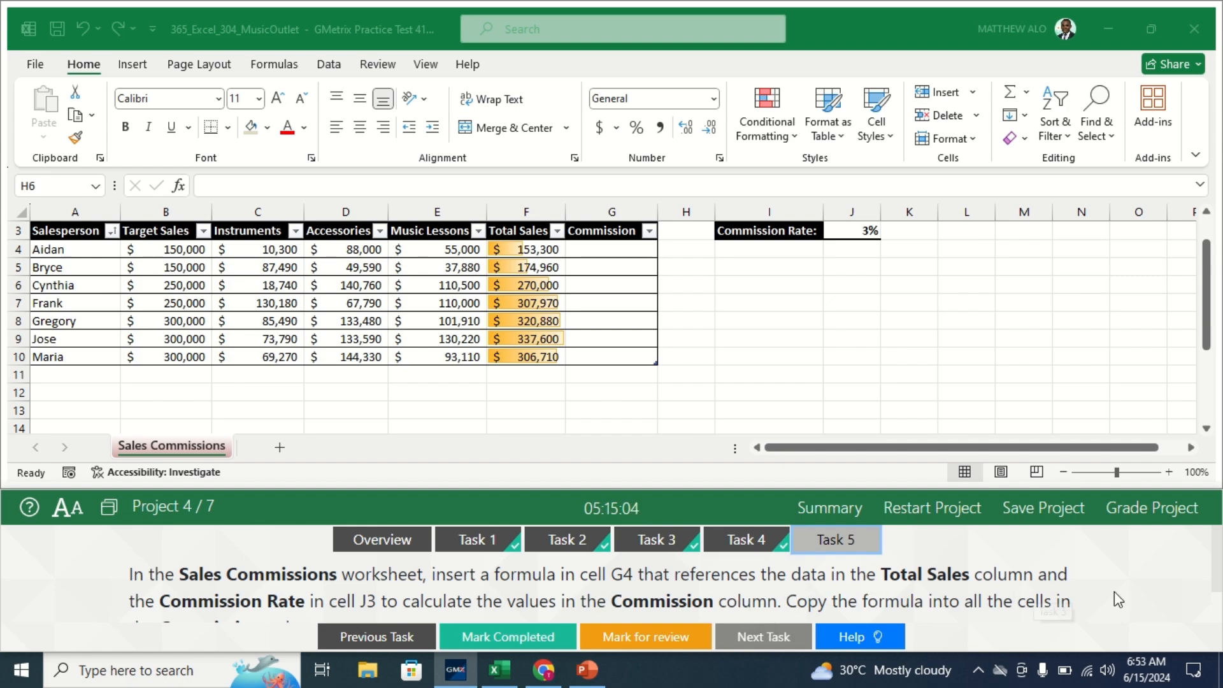
{"action": "scroll", "coordinate": [1214, 572], "scroll_direction": "down", "scroll_amount": 1}
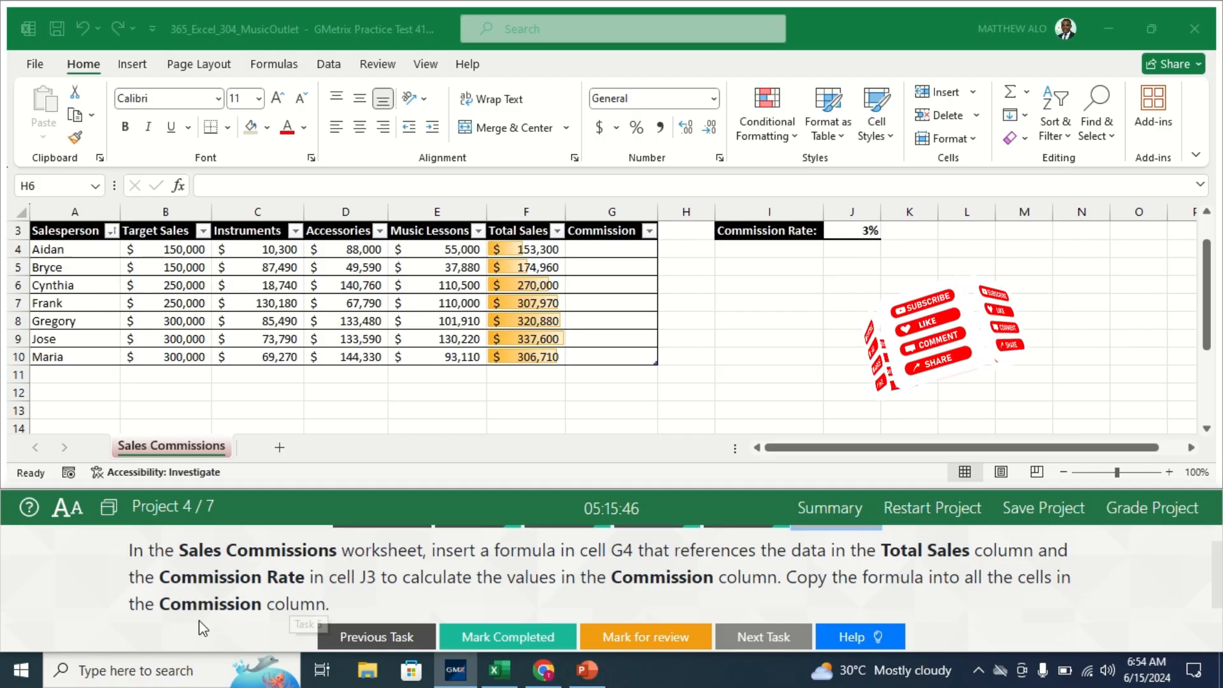
In the Sales Commissions worksheet, enter =[@[Total Sales]]*J$3 in G4 to calculate the values throughout the Commission column.
{"action": "left_click", "coordinate": [182, 450]}
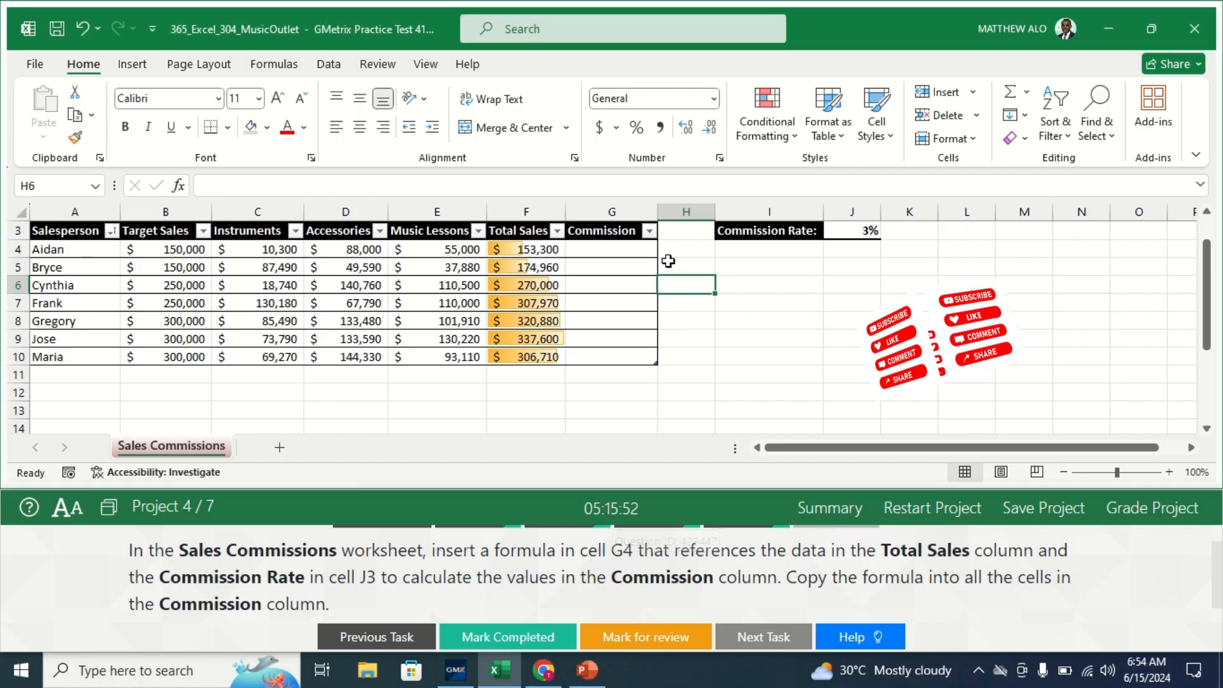
{"action": "left_click", "coordinate": [597, 252]}
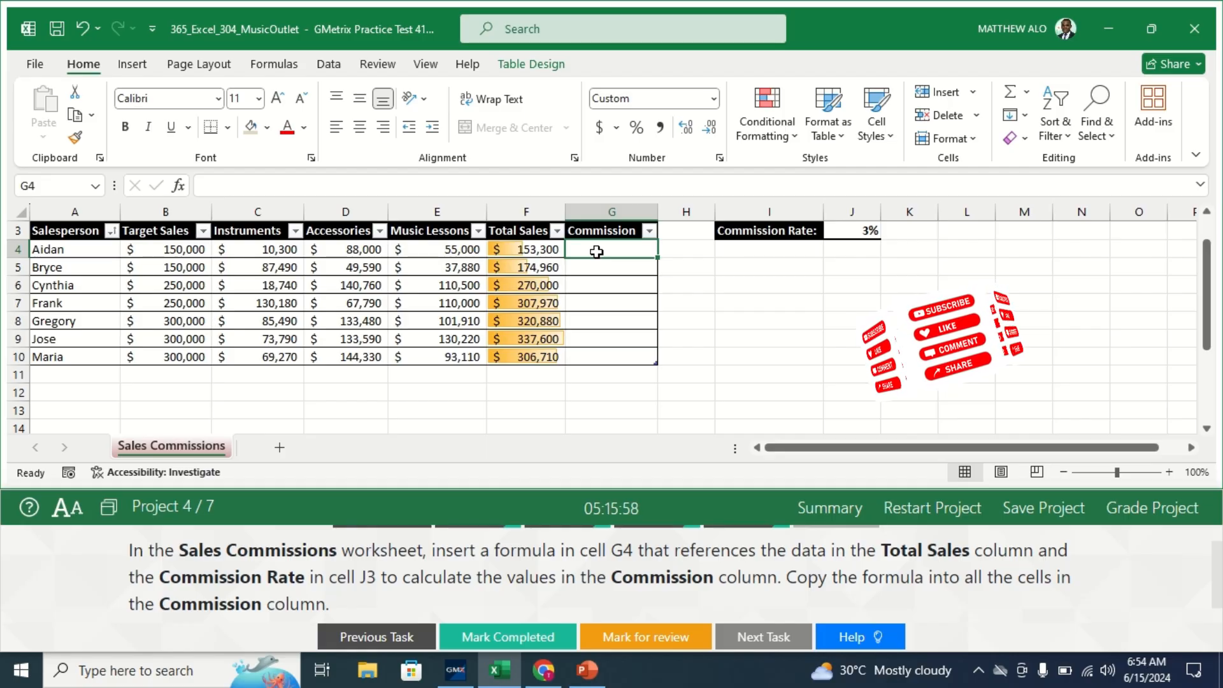
{"action": "type", "text": "="}
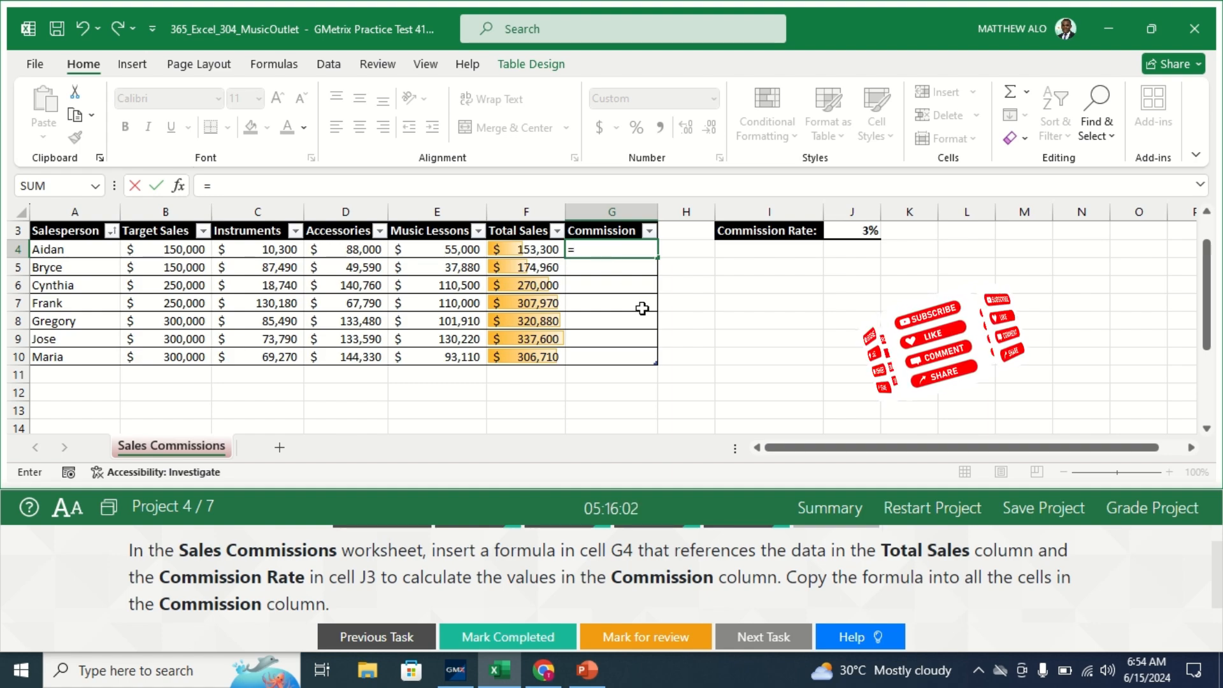
{"action": "left_click", "coordinate": [516, 250]}
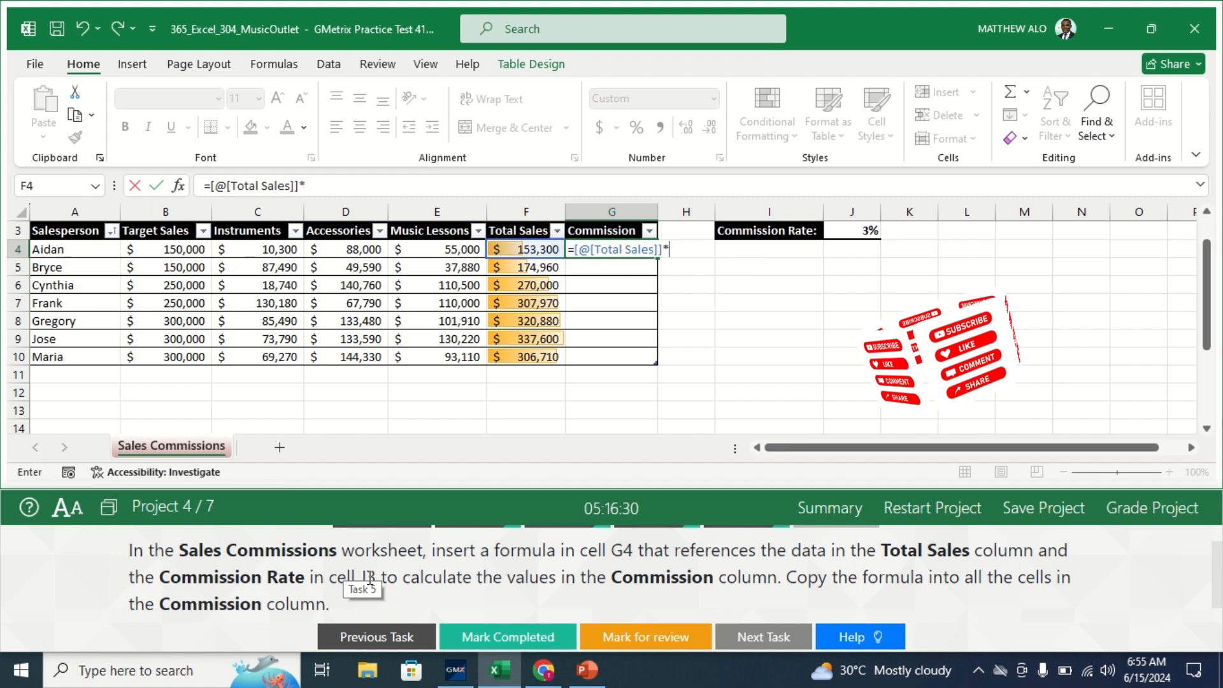
{"action": "left_click", "coordinate": [866, 232]}
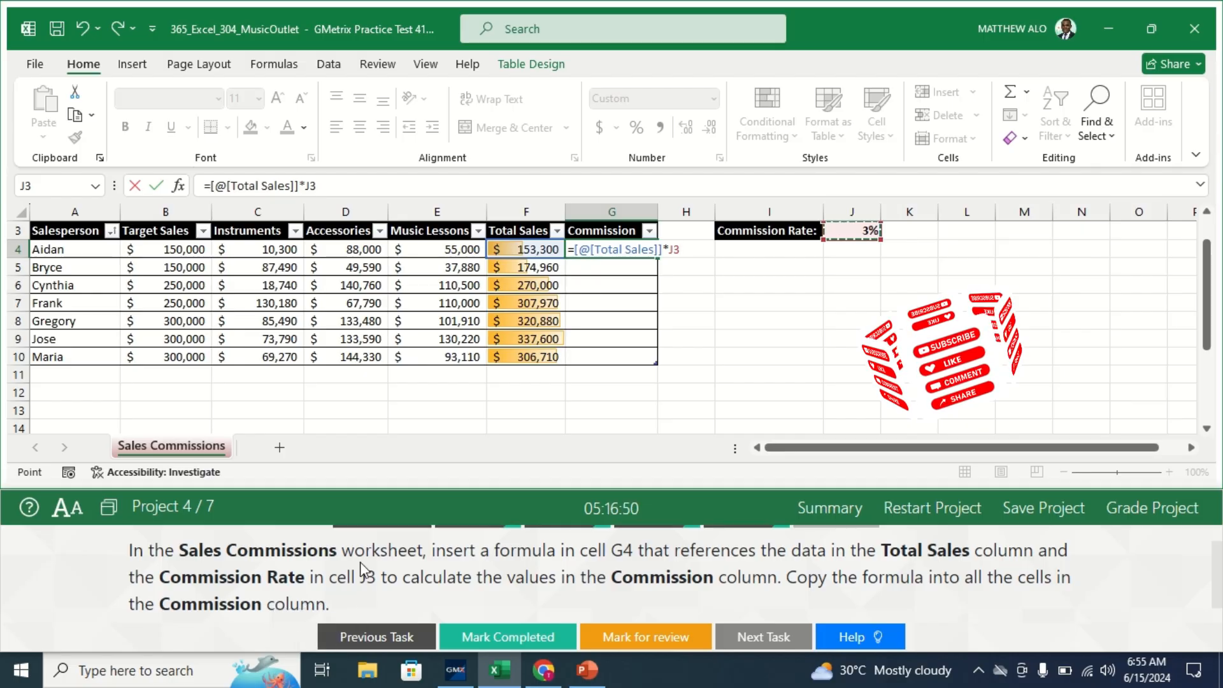
{"action": "left_click", "coordinate": [313, 185]}
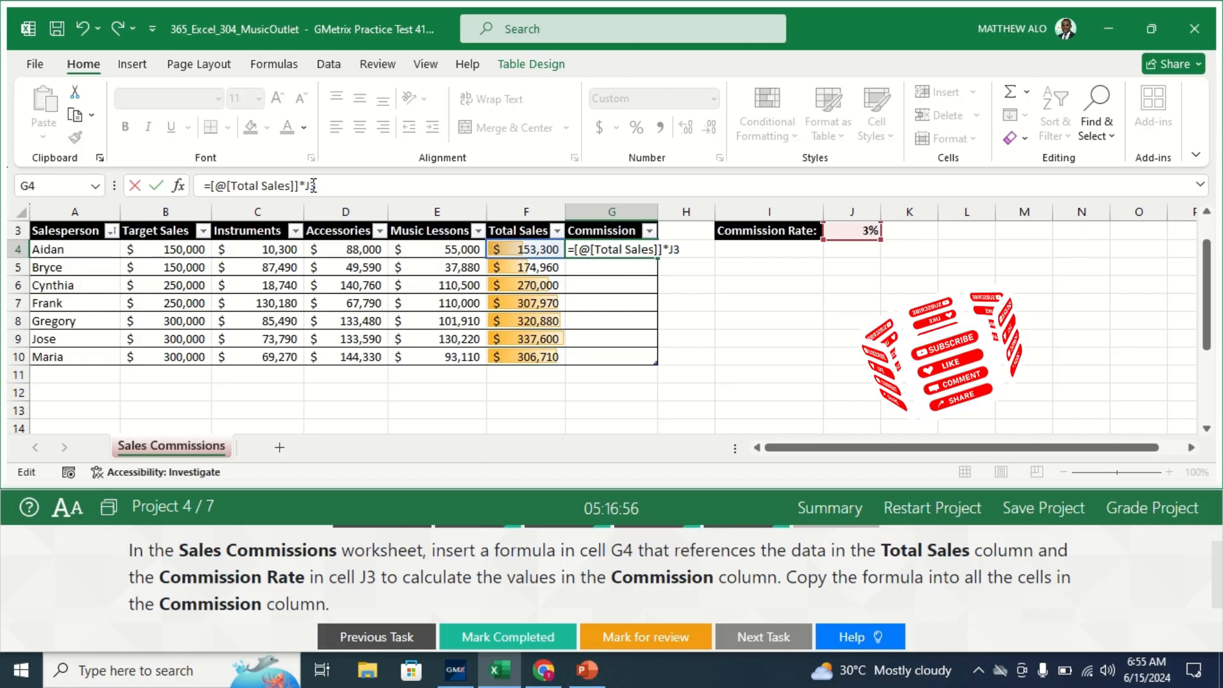
{"action": "type", "text": "$"}
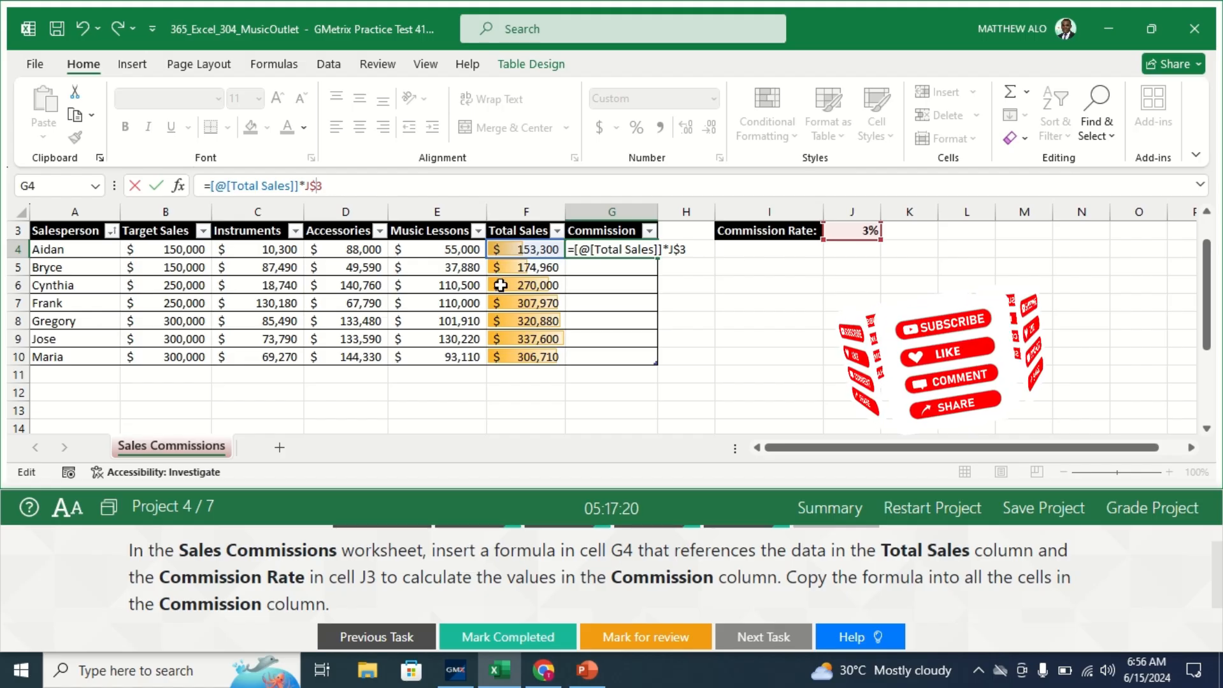
{"action": "key", "text": "Return"}
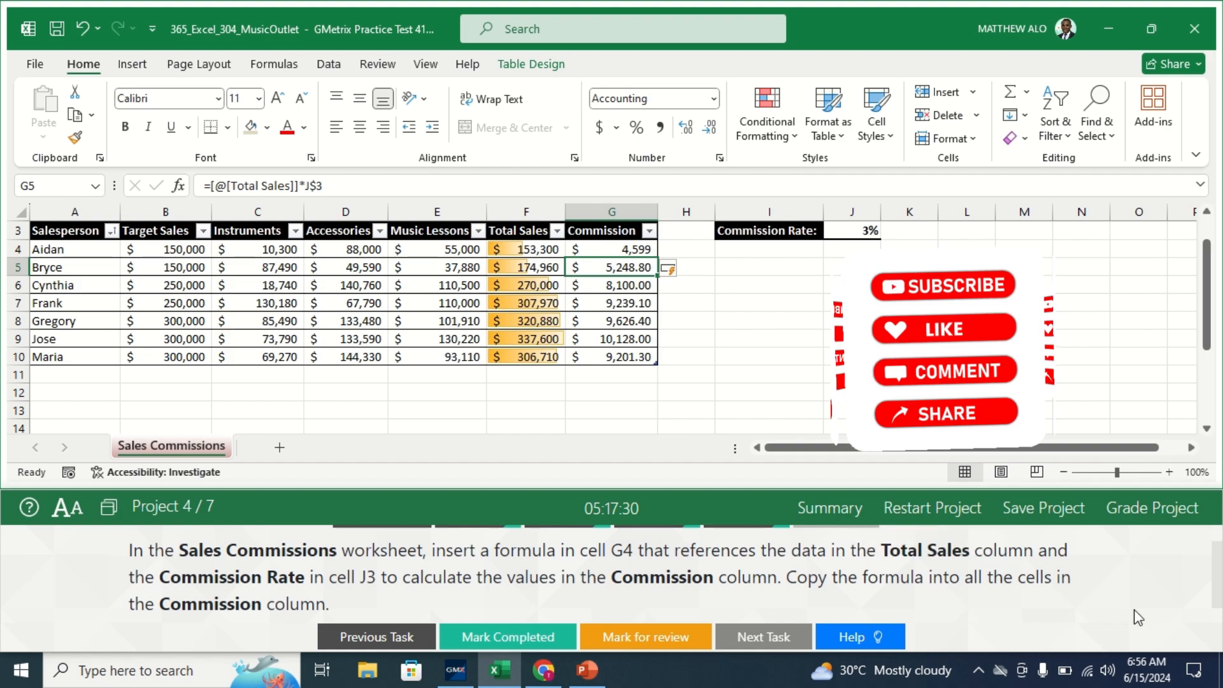
Mark Task 5 completed and return to the instructions of Task 3 for review.
{"action": "left_click_drag", "start_coordinate": [1217, 604], "coordinate": [1218, 582]}
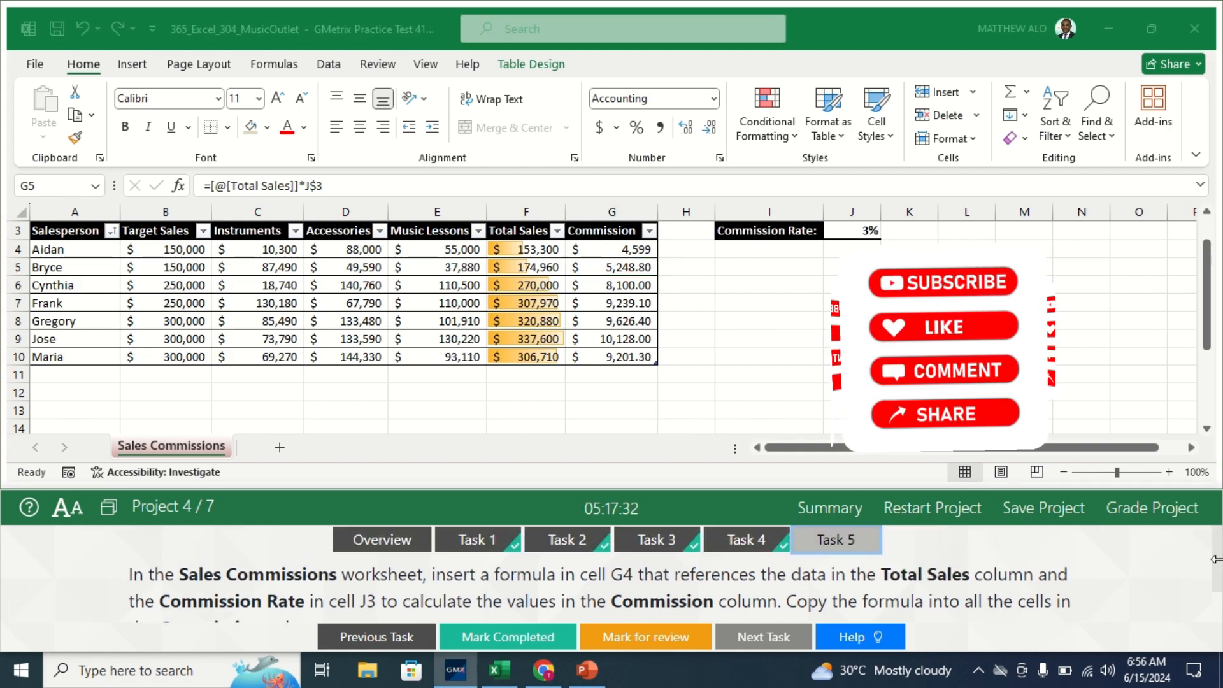
{"action": "left_click", "coordinate": [530, 637]}
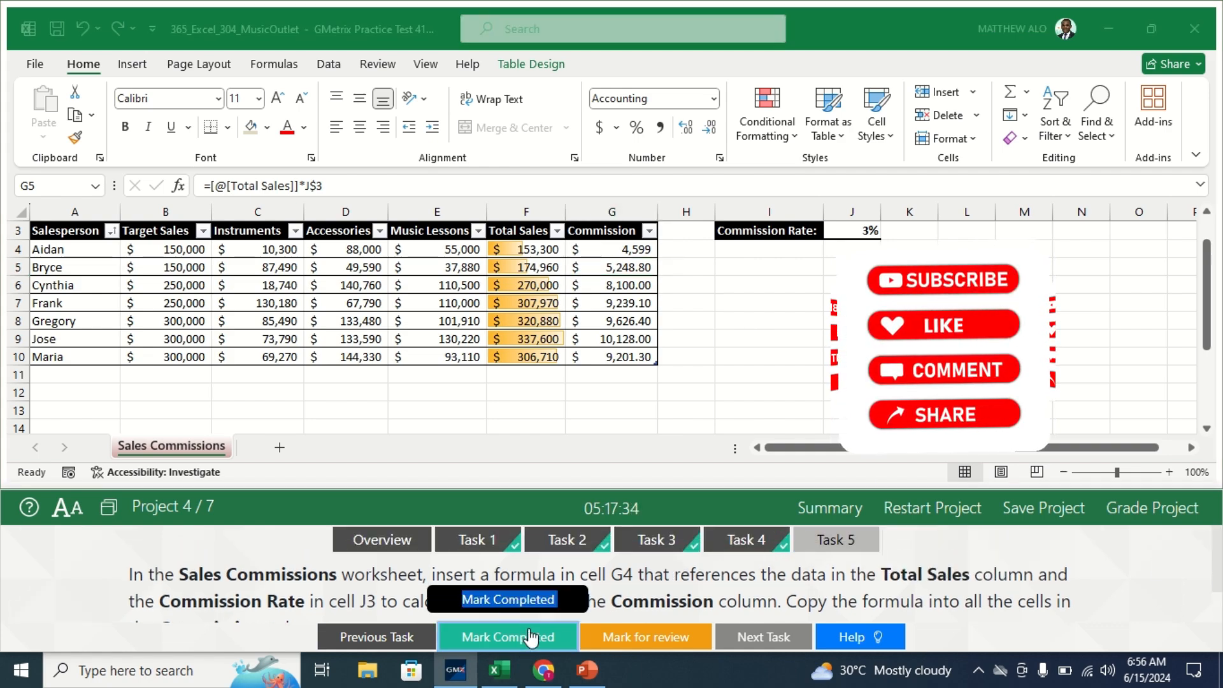
{"action": "left_click", "coordinate": [531, 637]}
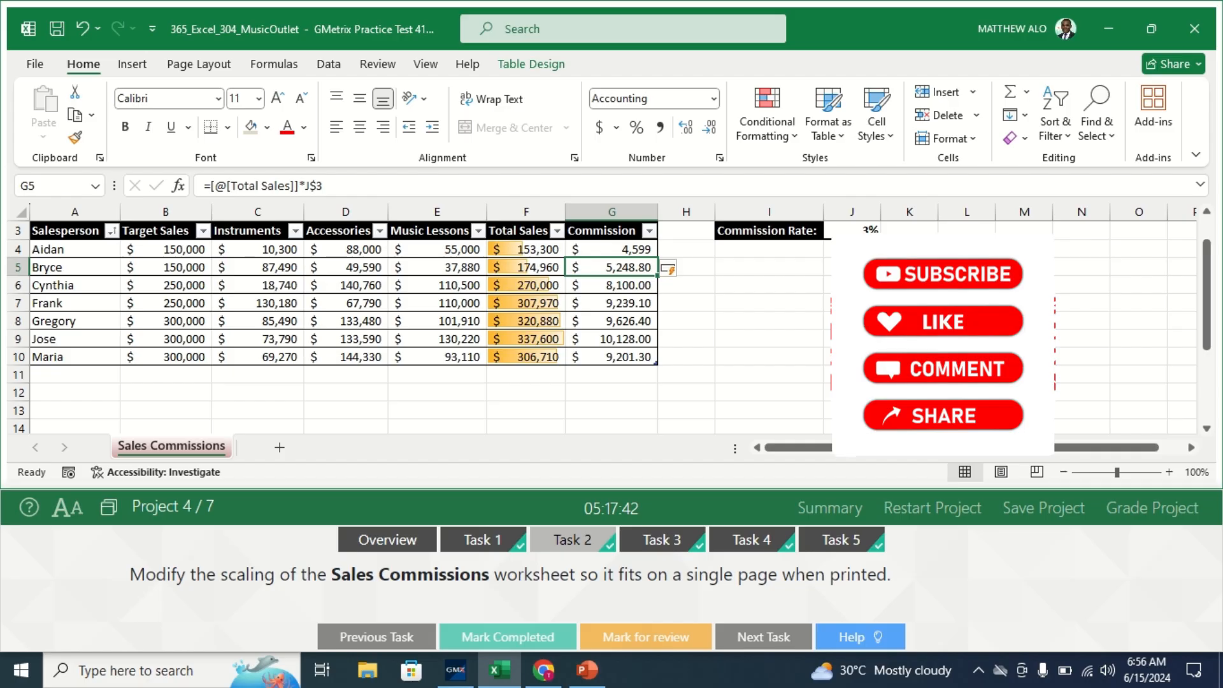
{"action": "left_click", "coordinate": [662, 540]}
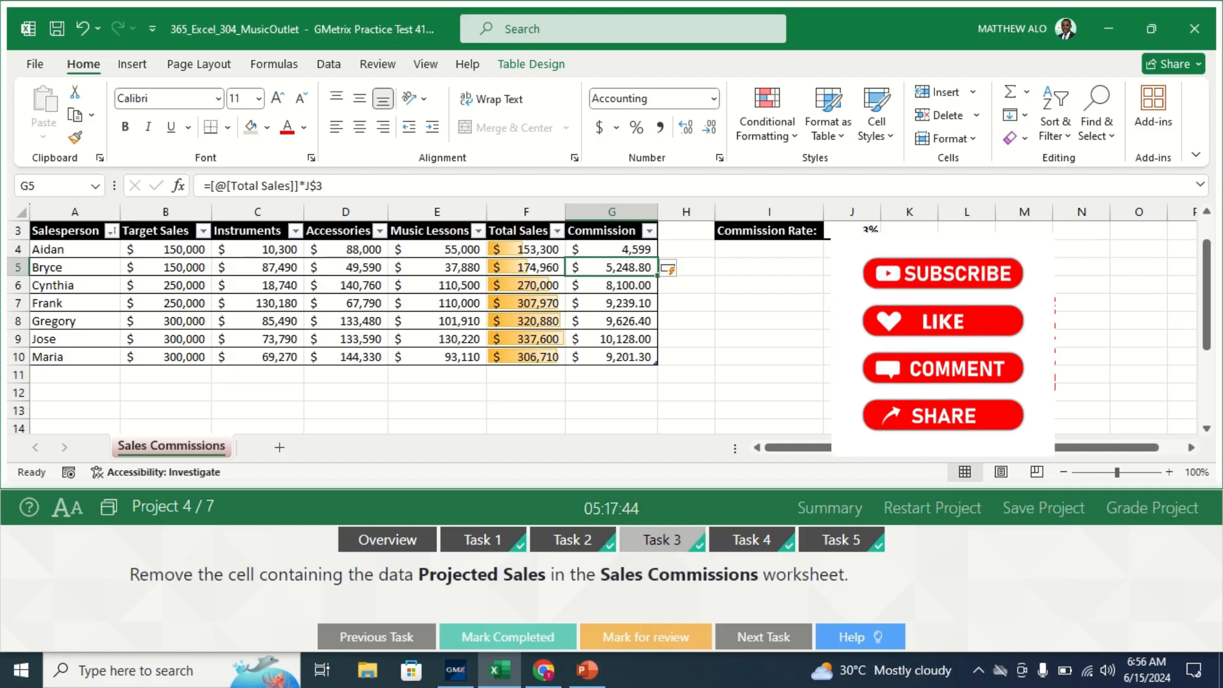